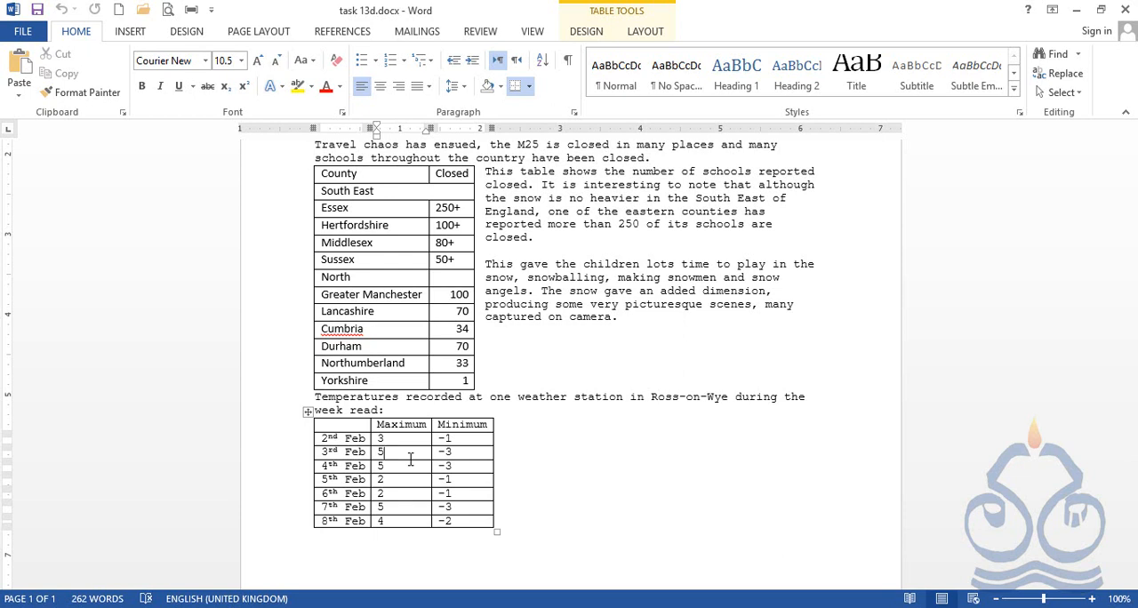
Enlarge the Ross-on-Wye temperatures table to span the full text width with taller rows.
{"action": "scroll", "coordinate": [409, 459], "scroll_direction": "down", "scroll_amount": 1}
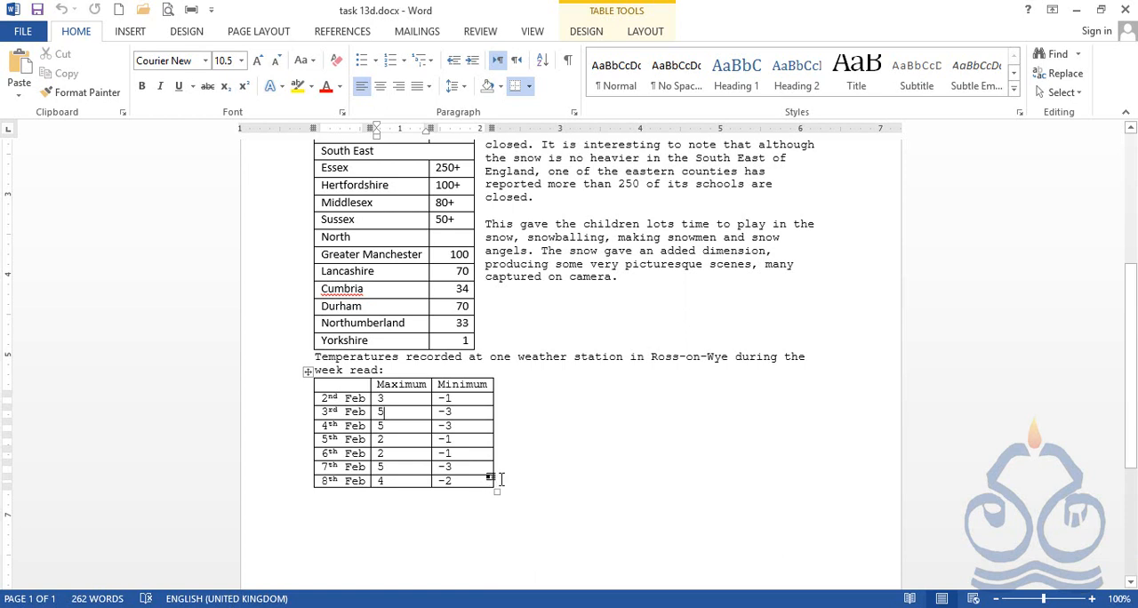
{"action": "scroll", "coordinate": [534, 471], "scroll_direction": "down", "scroll_amount": 2}
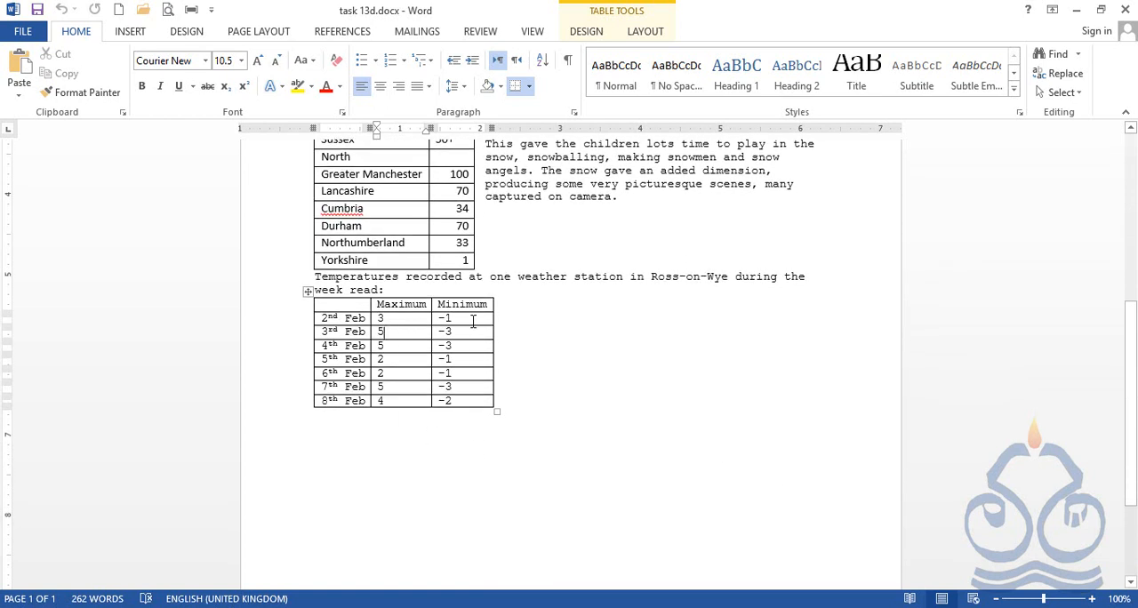
{"action": "left_click", "coordinate": [497, 412]}
{"action": "left_click_drag", "start_coordinate": [497, 413], "coordinate": [817, 548]}
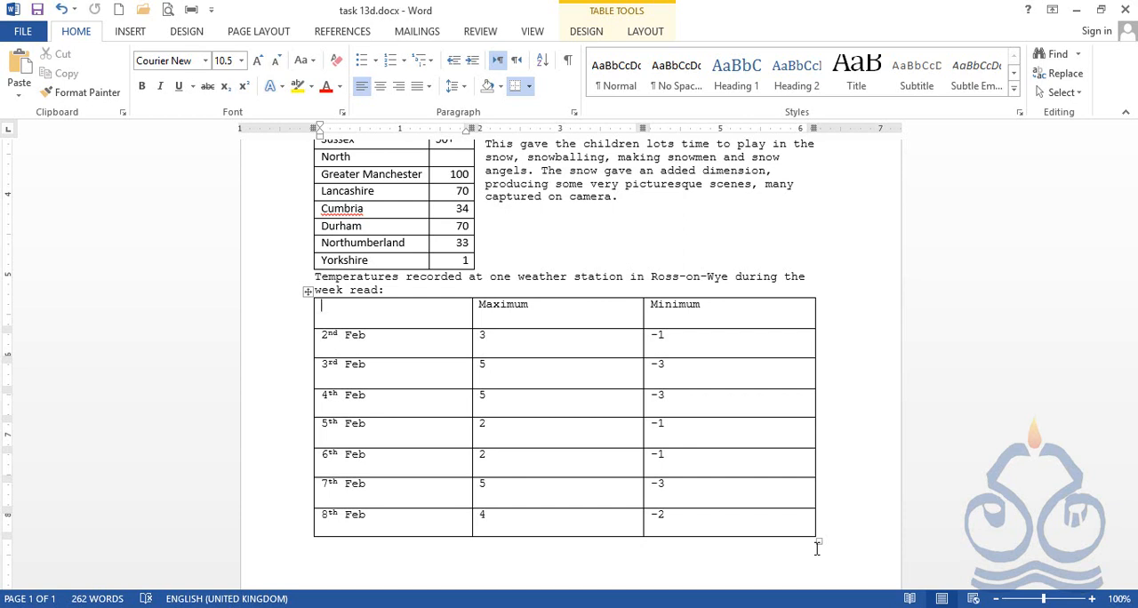
Align the 2nd Feb Maximum value to the top center and top right of its cell in turn.
{"action": "left_click", "coordinate": [534, 339]}
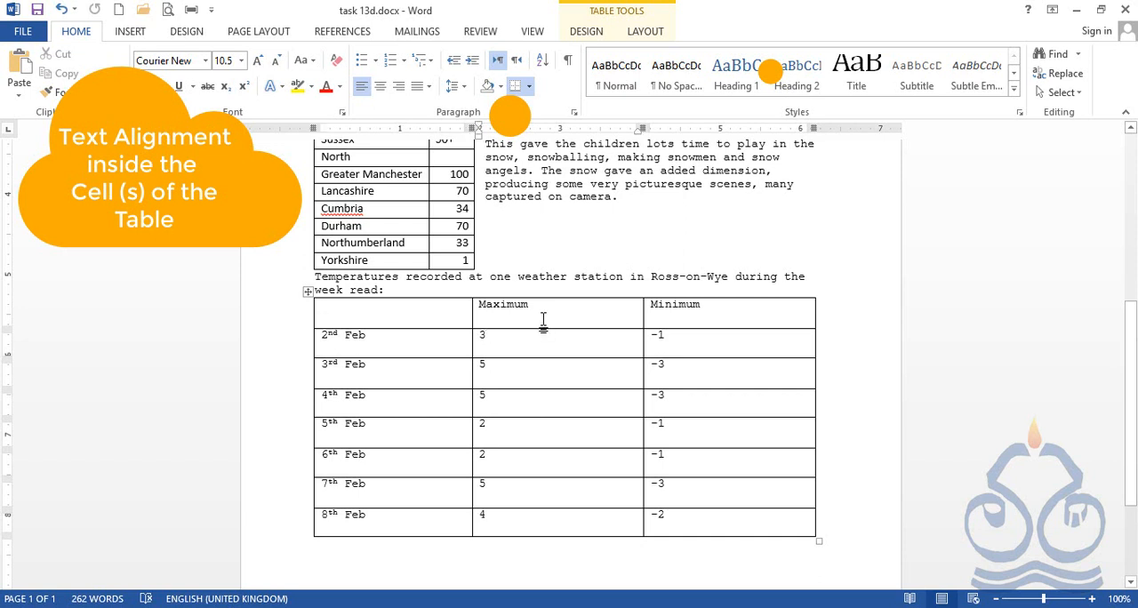
{"action": "left_click", "coordinate": [646, 32]}
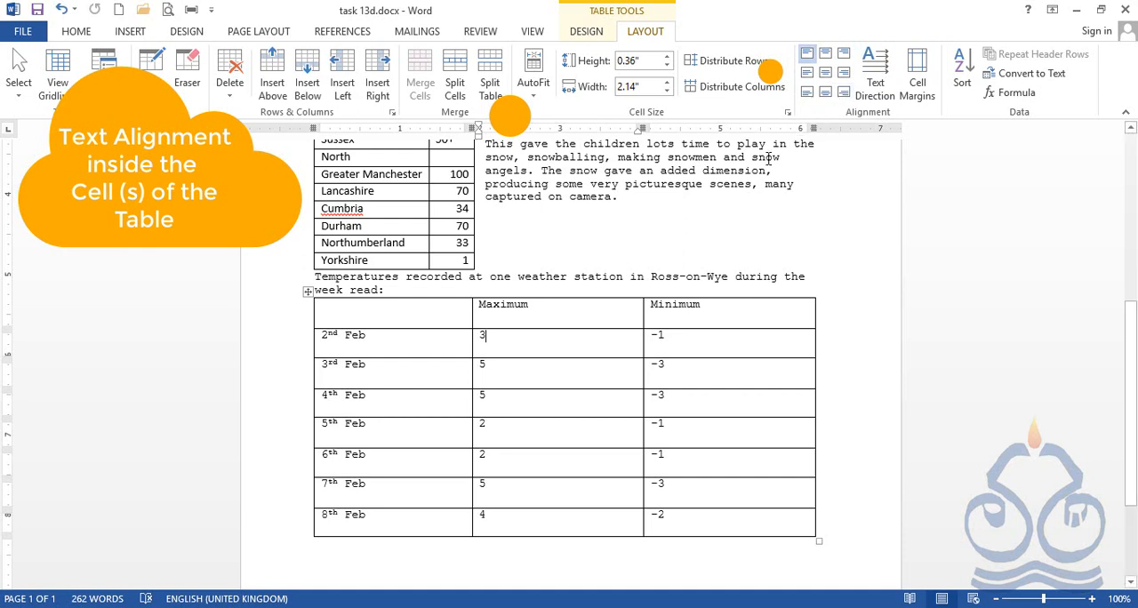
{"action": "left_click_drag", "start_coordinate": [487, 337], "coordinate": [469, 338]}
{"action": "left_click", "coordinate": [482, 336]}
{"action": "double_click", "coordinate": [481, 336]}
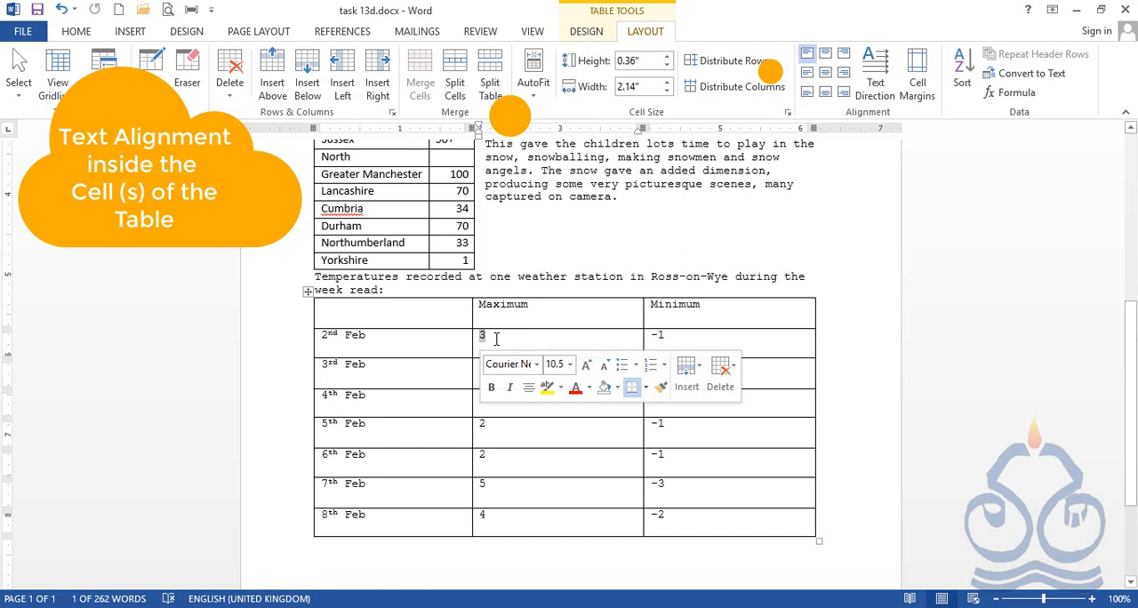
{"action": "left_click", "coordinate": [827, 59]}
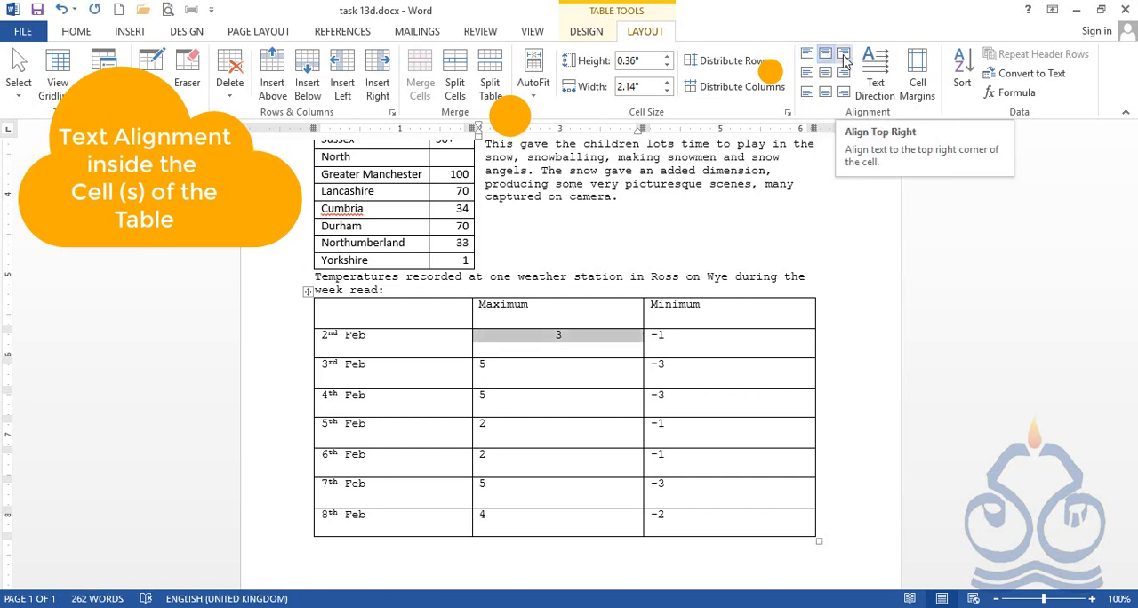
{"action": "left_click", "coordinate": [845, 59]}
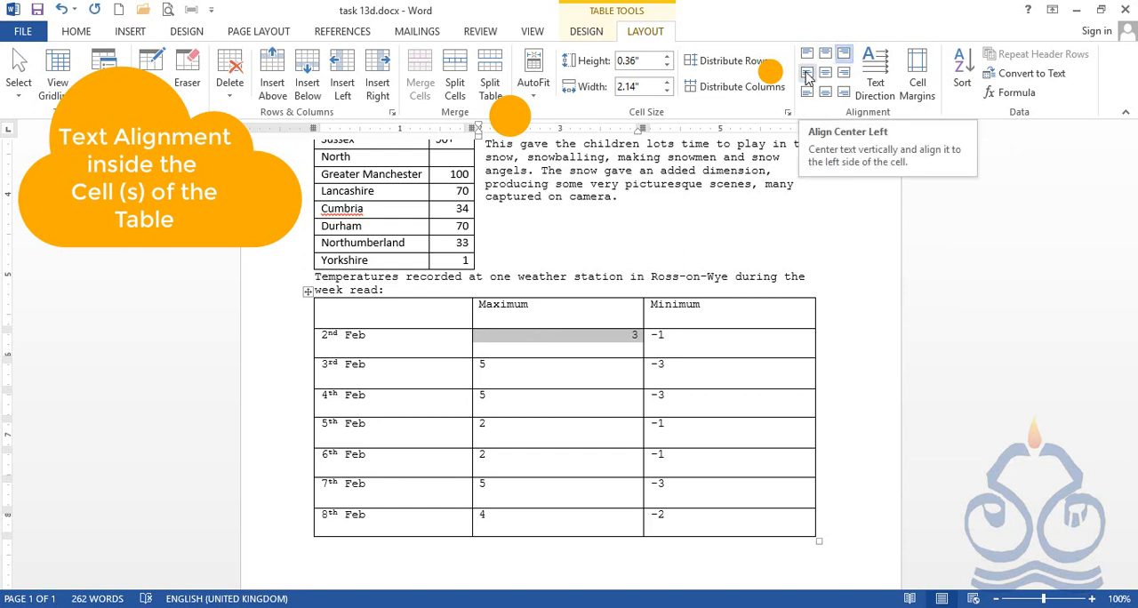
Try the center left, center, center right and all three bottom alignments on the 2nd Feb Maximum value.
{"action": "left_click", "coordinate": [806, 75]}
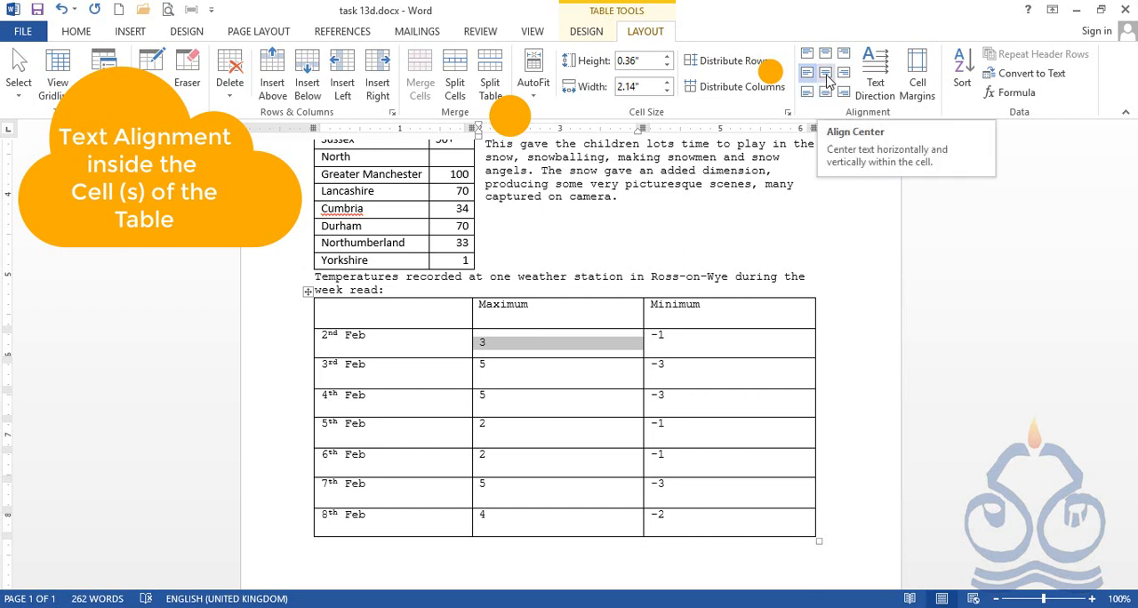
{"action": "left_click", "coordinate": [826, 75]}
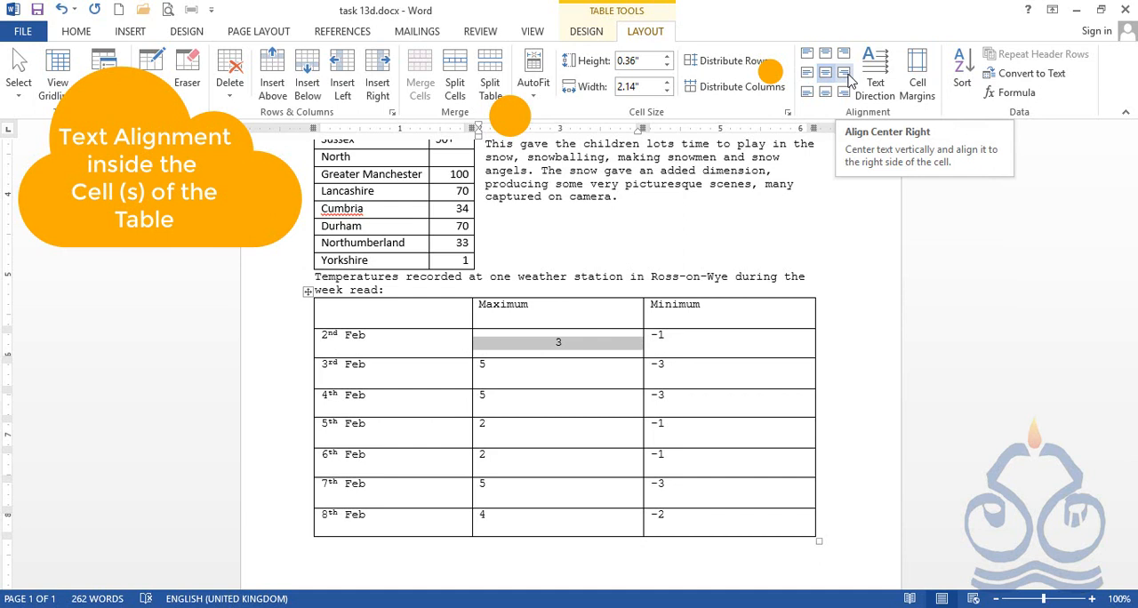
{"action": "left_click", "coordinate": [845, 75]}
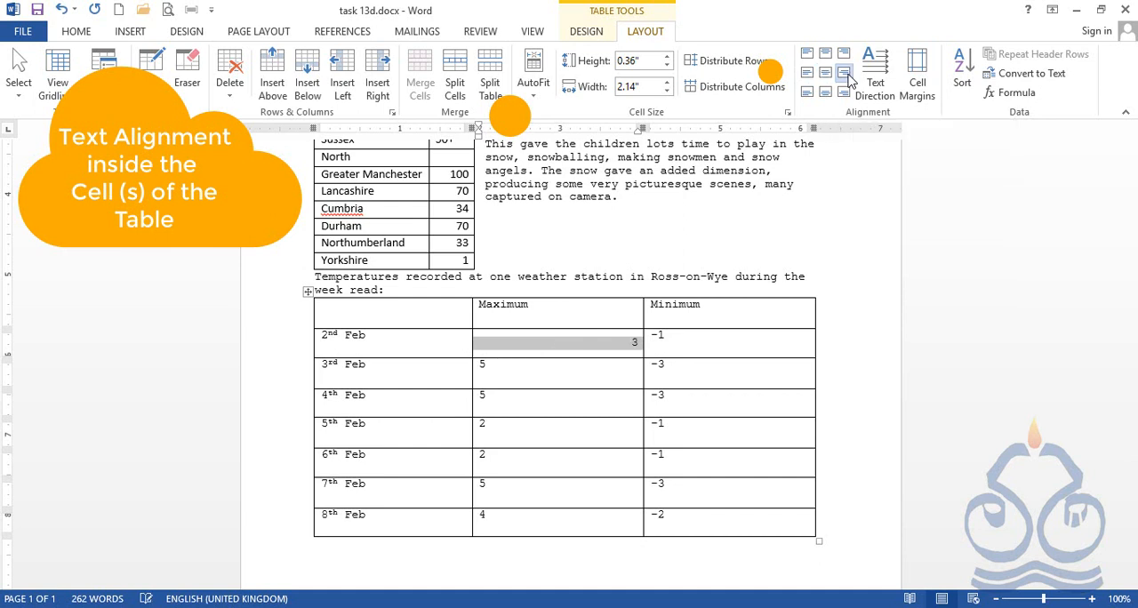
{"action": "left_click", "coordinate": [807, 94]}
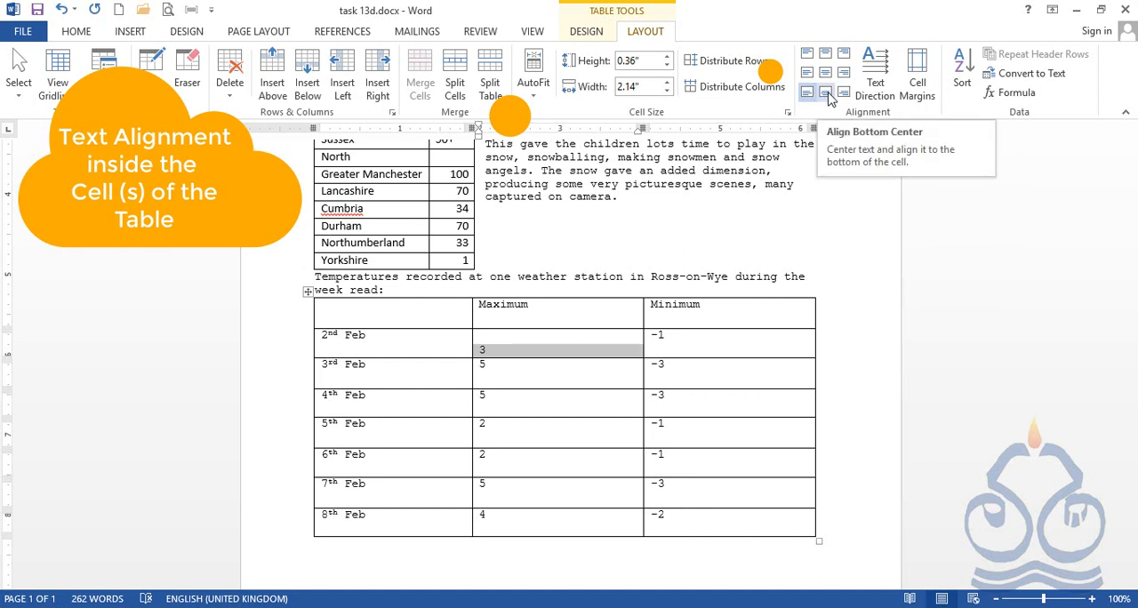
{"action": "left_click", "coordinate": [826, 94]}
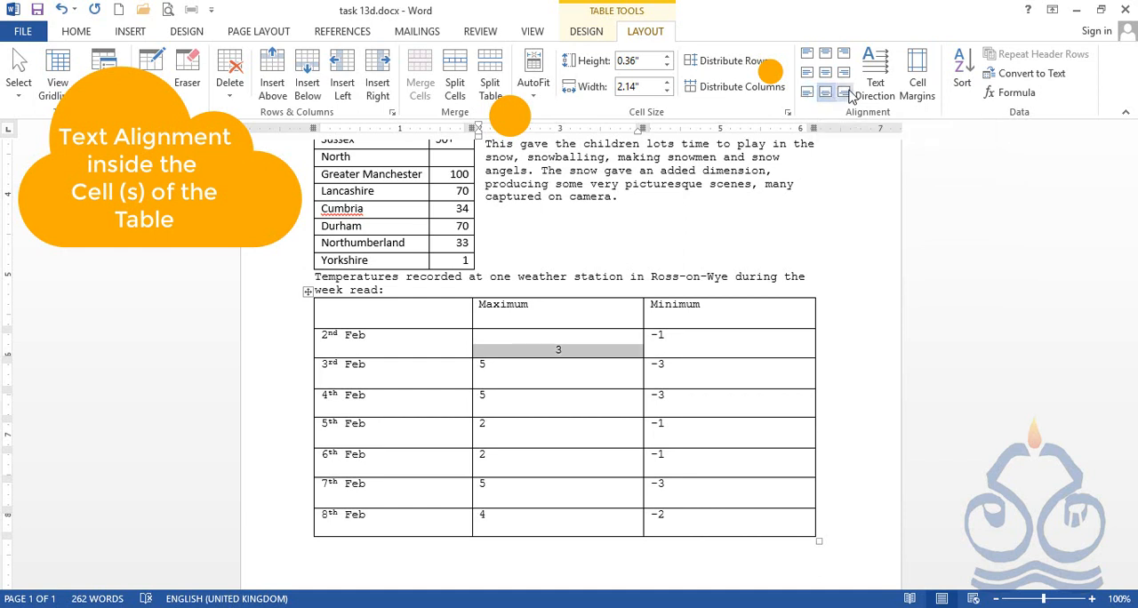
{"action": "left_click", "coordinate": [849, 96]}
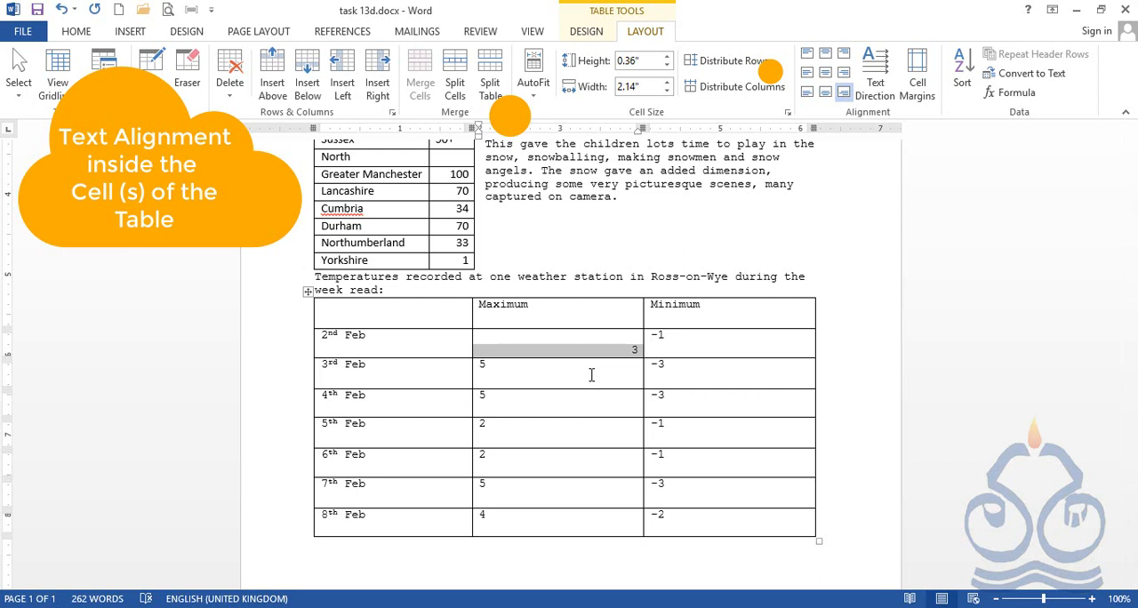
Undo all the trial alignments of the 2nd Feb Maximum value and the enlargement of the temperatures table.
{"action": "key", "text": "ctrl+z"}
{"action": "key", "text": "ctrl+z"}
{"action": "key", "text": "ctrl+z"}
{"action": "key", "text": "ctrl+z"}
{"action": "key", "text": "ctrl+z"}
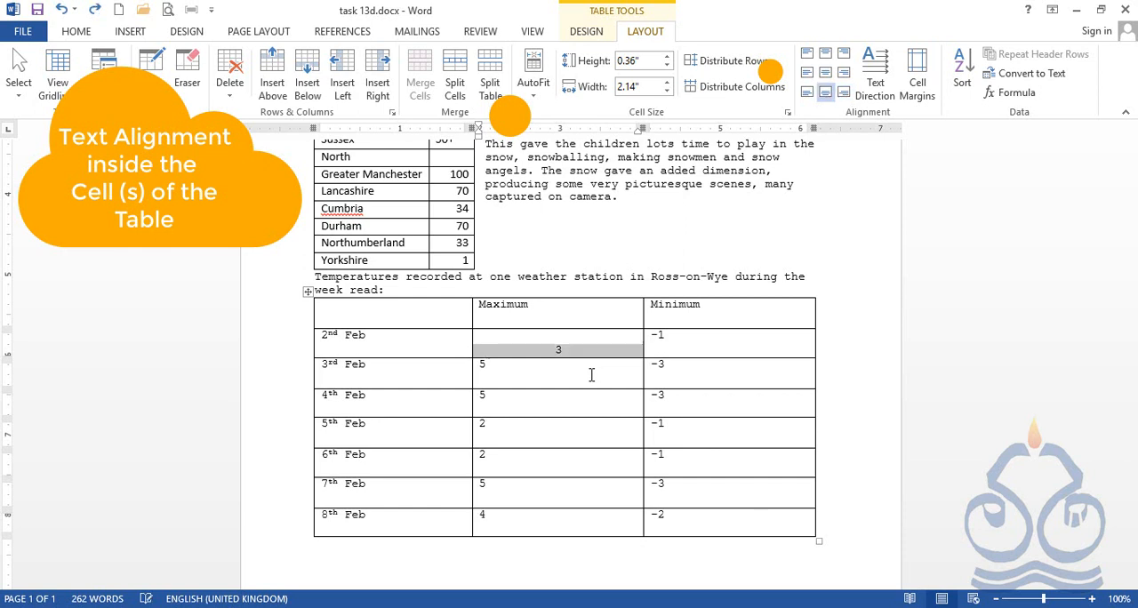
{"action": "key", "text": "ctrl+z"}
{"action": "key", "text": "ctrl+z"}
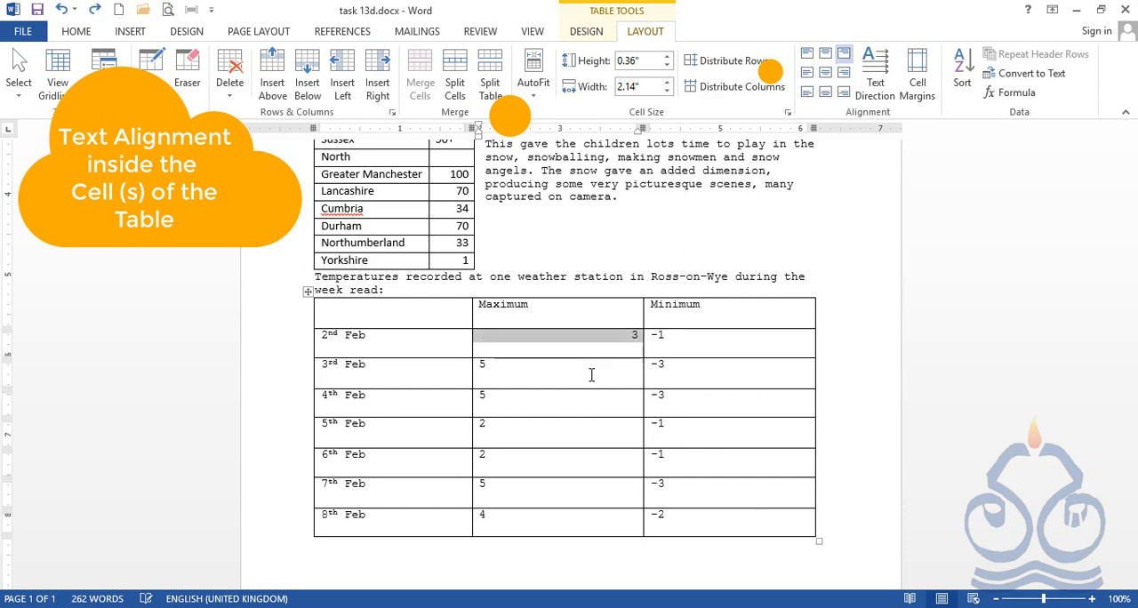
{"action": "key", "text": "ctrl+z"}
{"action": "key", "text": "ctrl+z"}
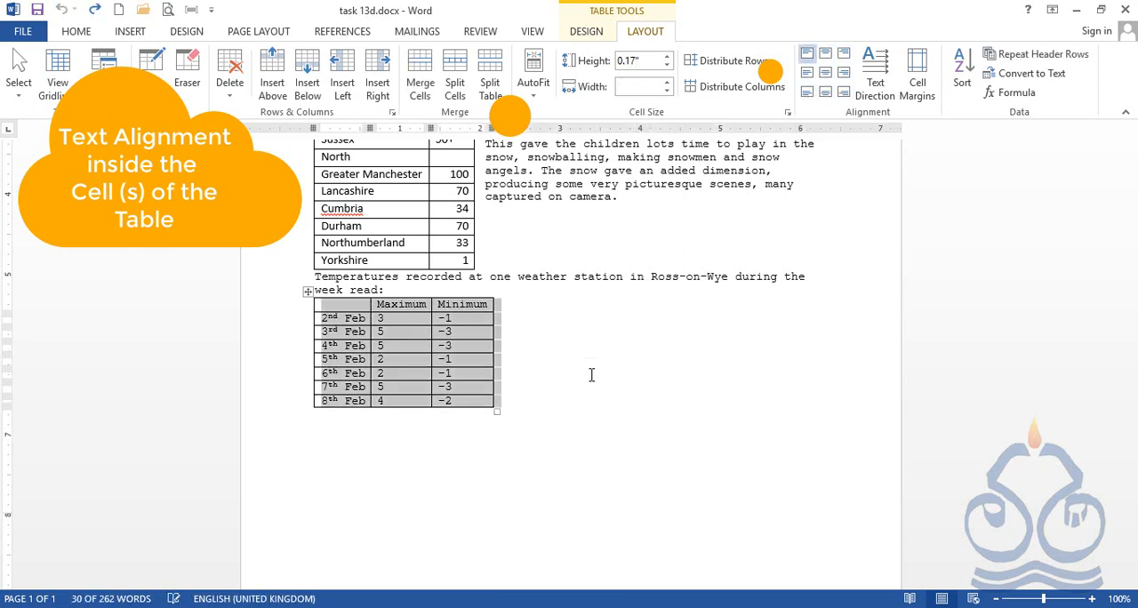
{"action": "left_click", "coordinate": [400, 323]}
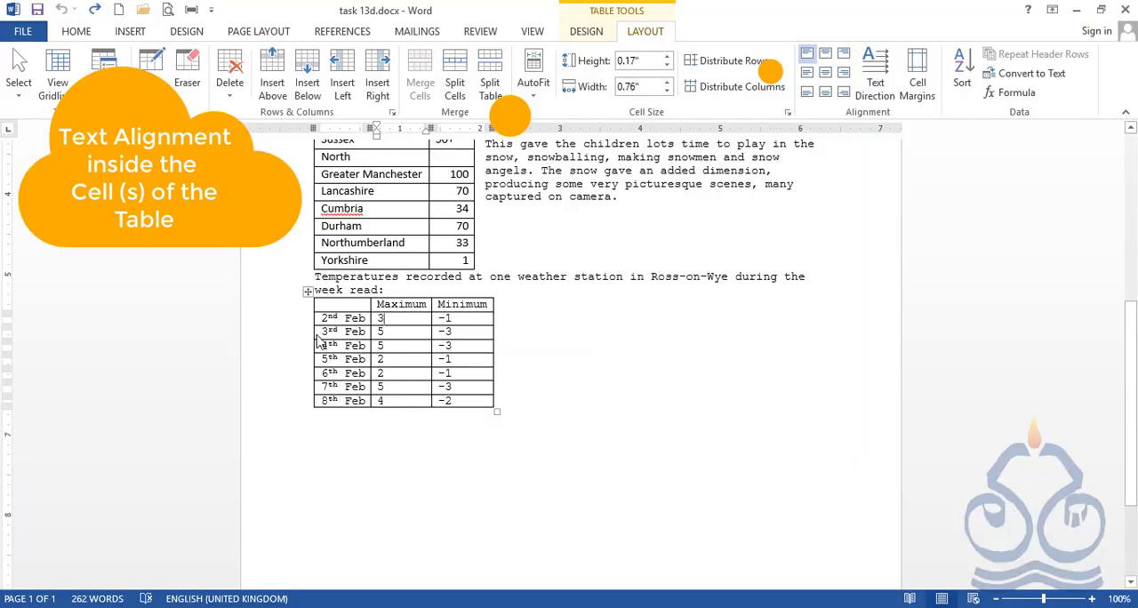
Align the Closed column cells from Essex to Yorkshire in the county table to the top right.
{"action": "scroll", "coordinate": [466, 382], "scroll_direction": "up", "scroll_amount": 3}
{"action": "scroll", "coordinate": [465, 382], "scroll_direction": "up", "scroll_amount": 1}
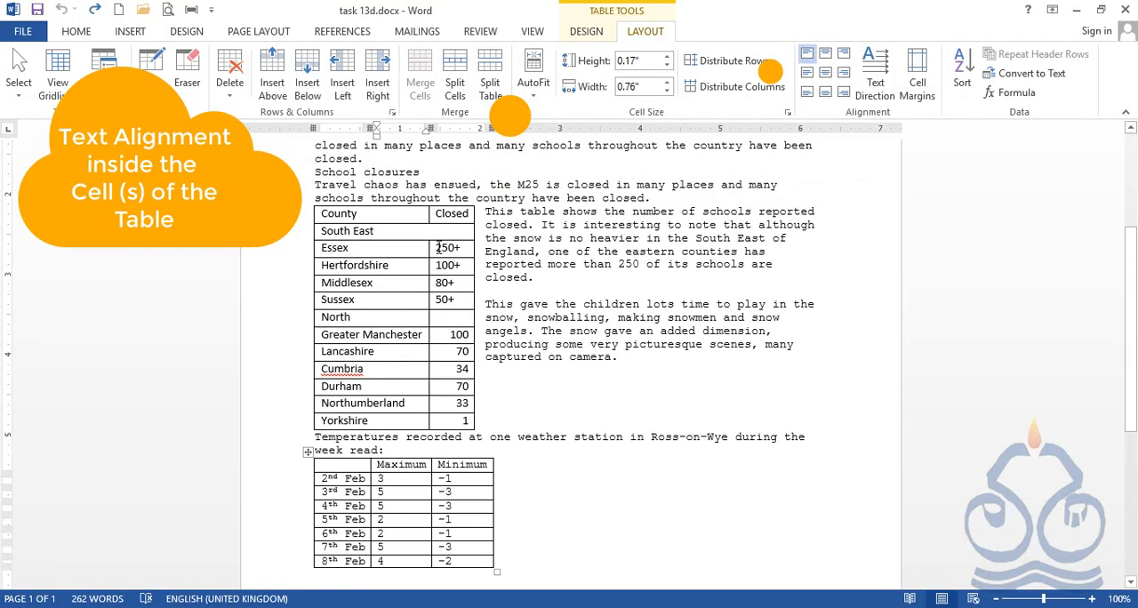
{"action": "left_click_drag", "start_coordinate": [434, 247], "coordinate": [465, 420]}
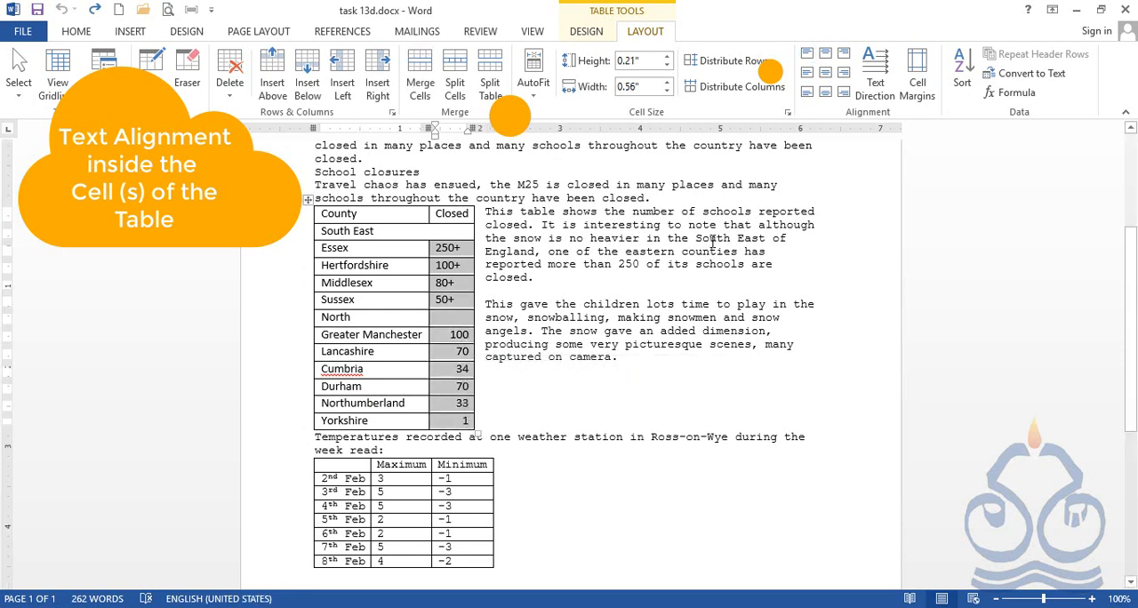
{"action": "left_click", "coordinate": [844, 55]}
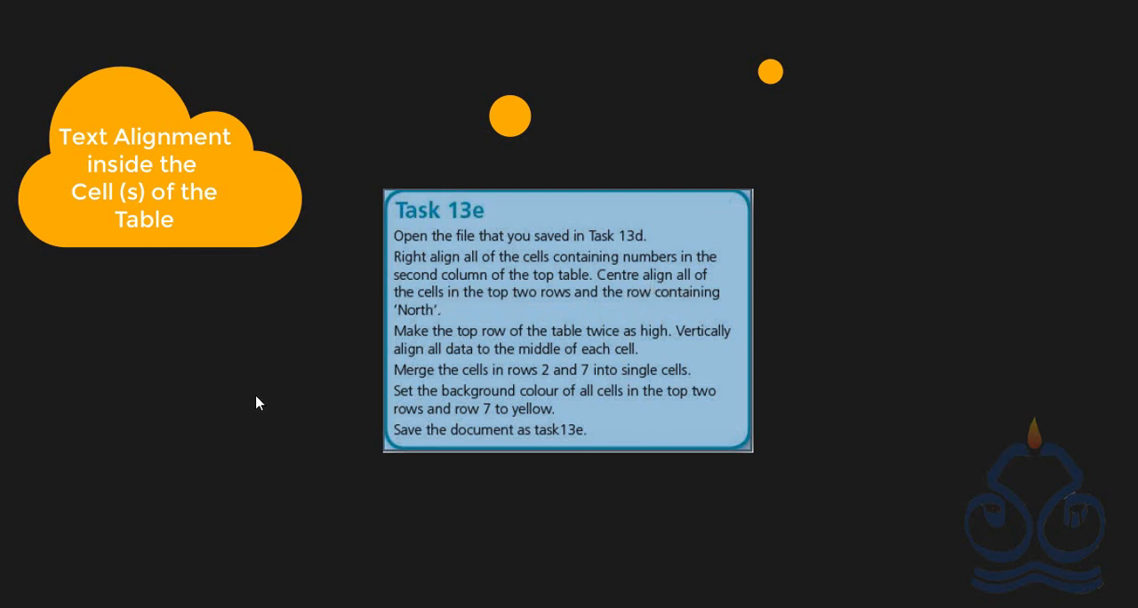
Align the cells in the first two rows of the county table, County/Closed and South East, to the top center.
{"action": "key", "text": "alt+Tab"}
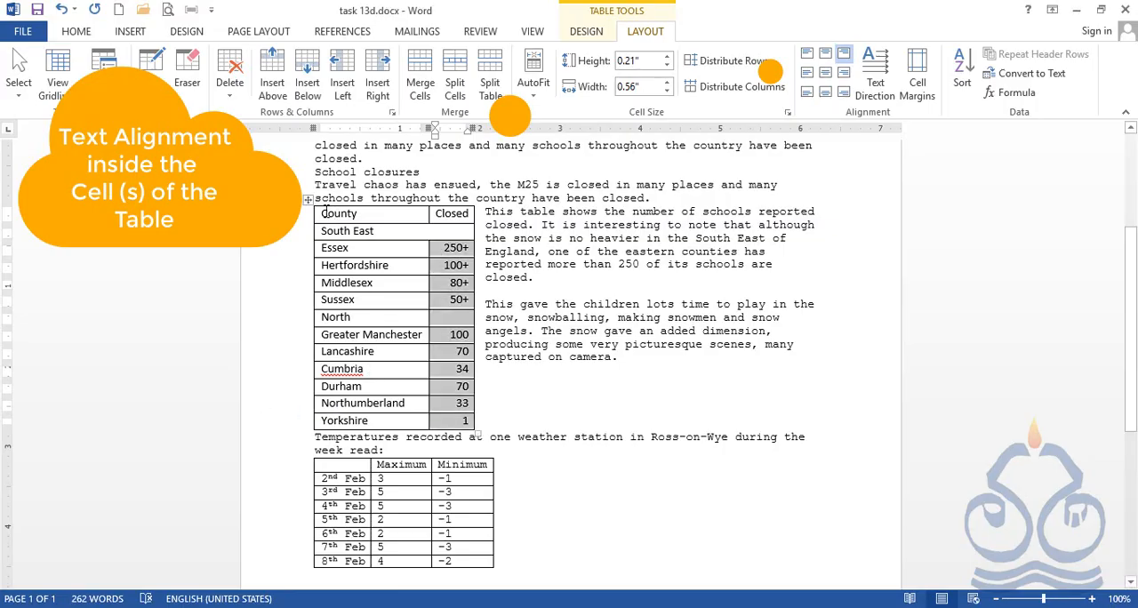
{"action": "left_click_drag", "start_coordinate": [326, 212], "coordinate": [426, 229]}
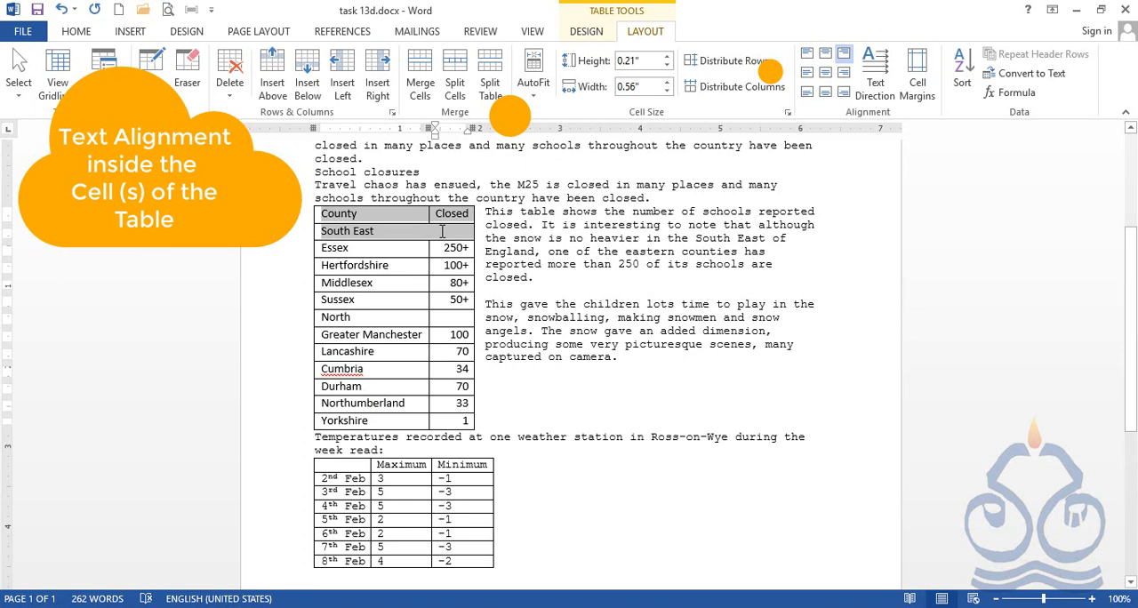
{"action": "left_click", "coordinate": [325, 222]}
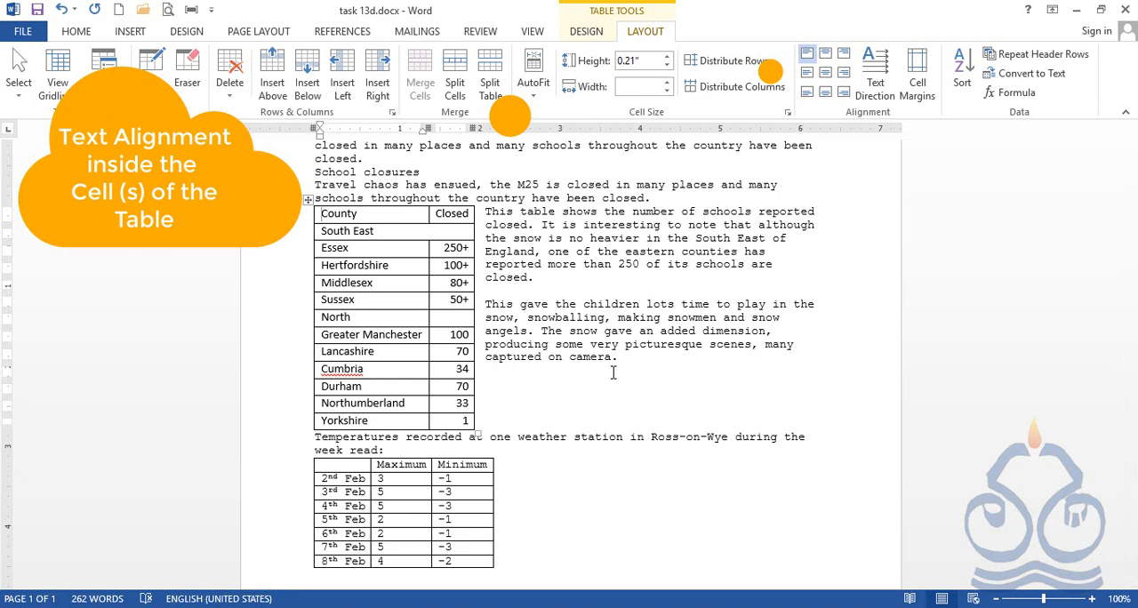
{"action": "key", "text": "shift+Right"}
{"action": "key", "text": "shift+Right"}
{"action": "key", "text": "shift+Right"}
{"action": "key", "text": "shift+Right"}
{"action": "key", "text": "shift+Right"}
{"action": "key", "text": "shift+Right"}
{"action": "key", "text": "shift+Right"}
{"action": "key", "text": "shift+Right"}
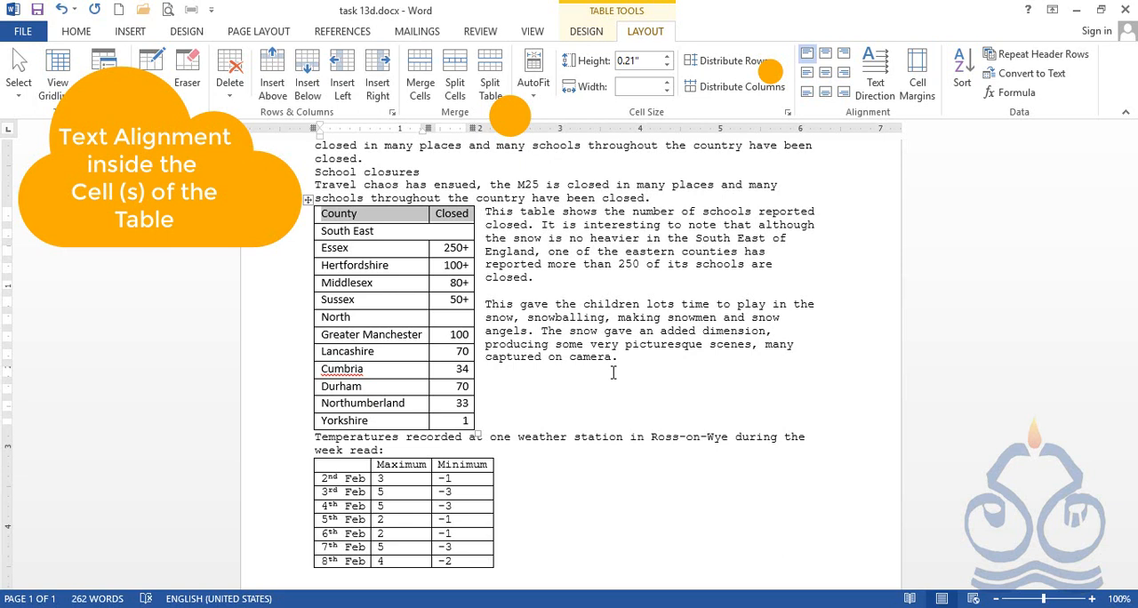
{"action": "key", "text": "shift+Down"}
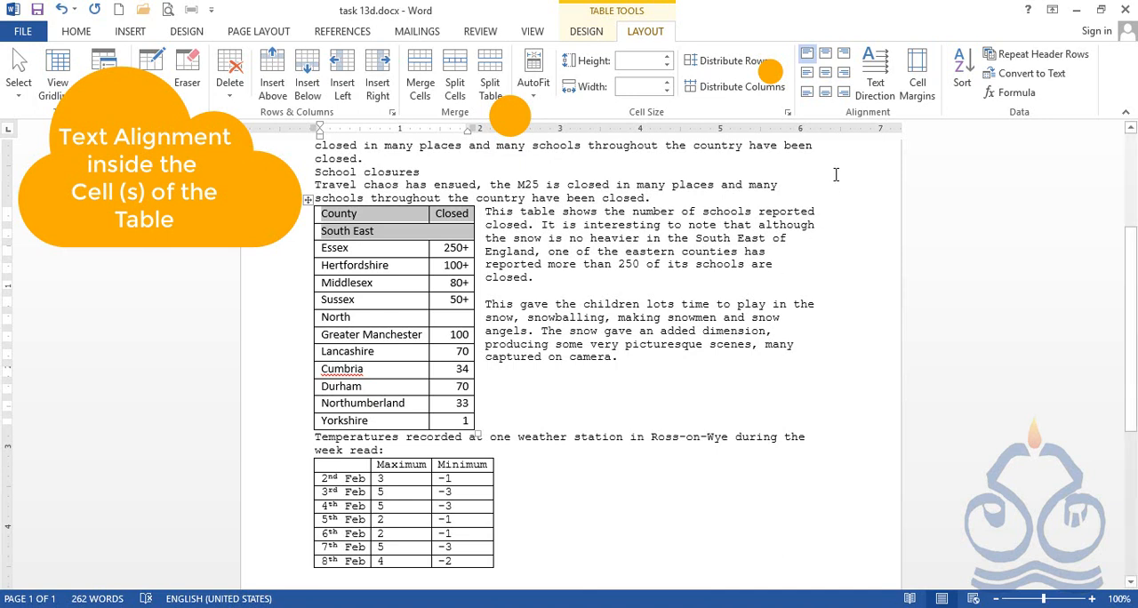
{"action": "left_click", "coordinate": [826, 56]}
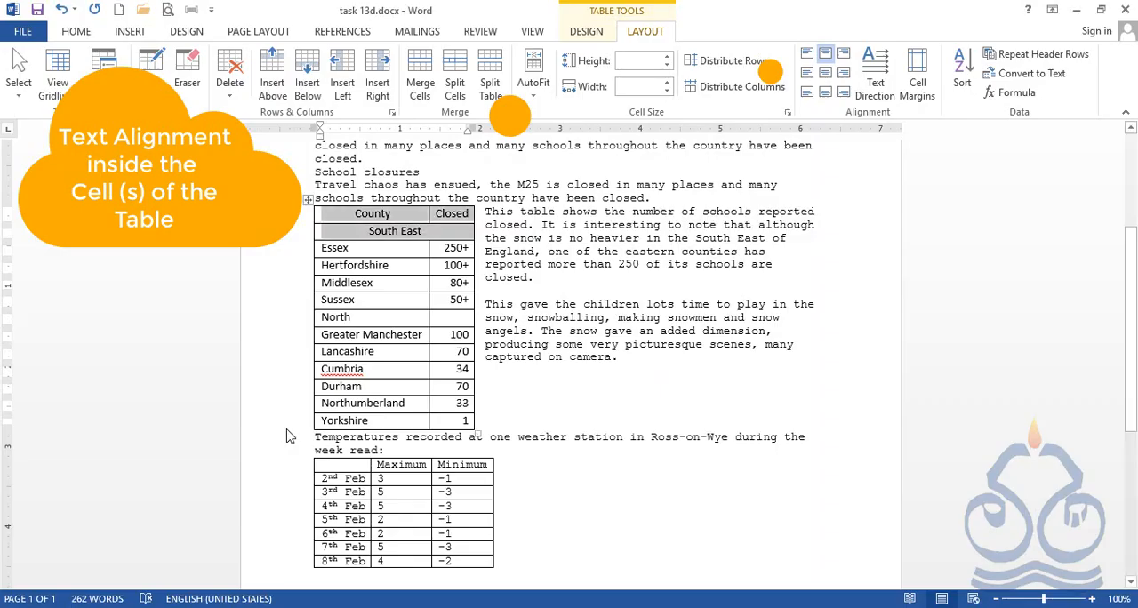
Align the cells in the North row of the county table to the top center.
{"action": "left_click_drag", "start_coordinate": [323, 316], "coordinate": [462, 318]}
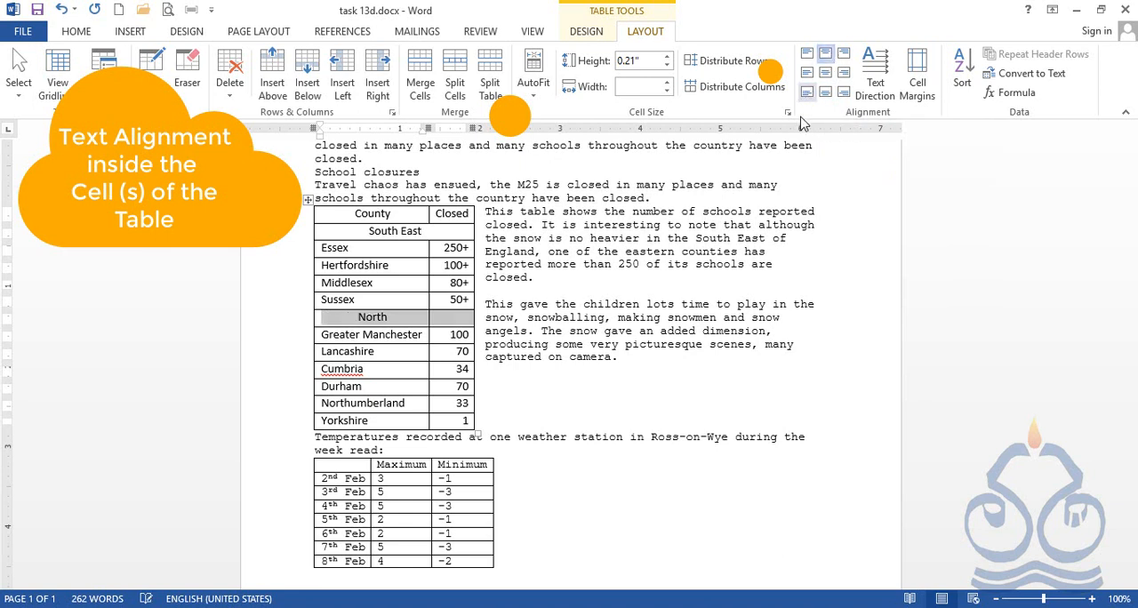
{"action": "left_click", "coordinate": [685, 528]}
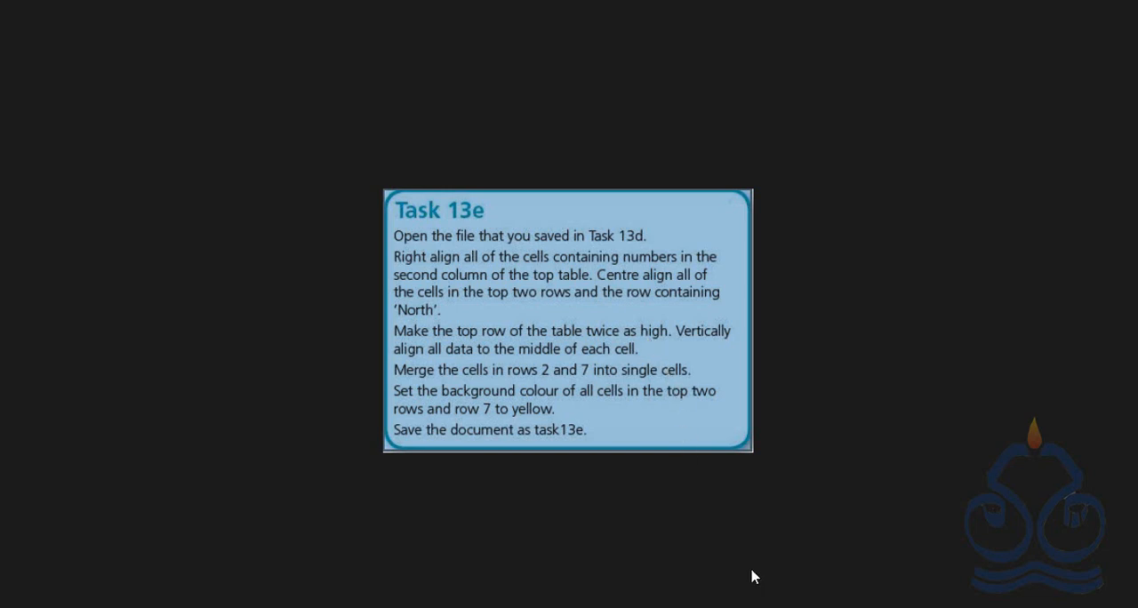
{"action": "key", "text": "alt+Tab"}
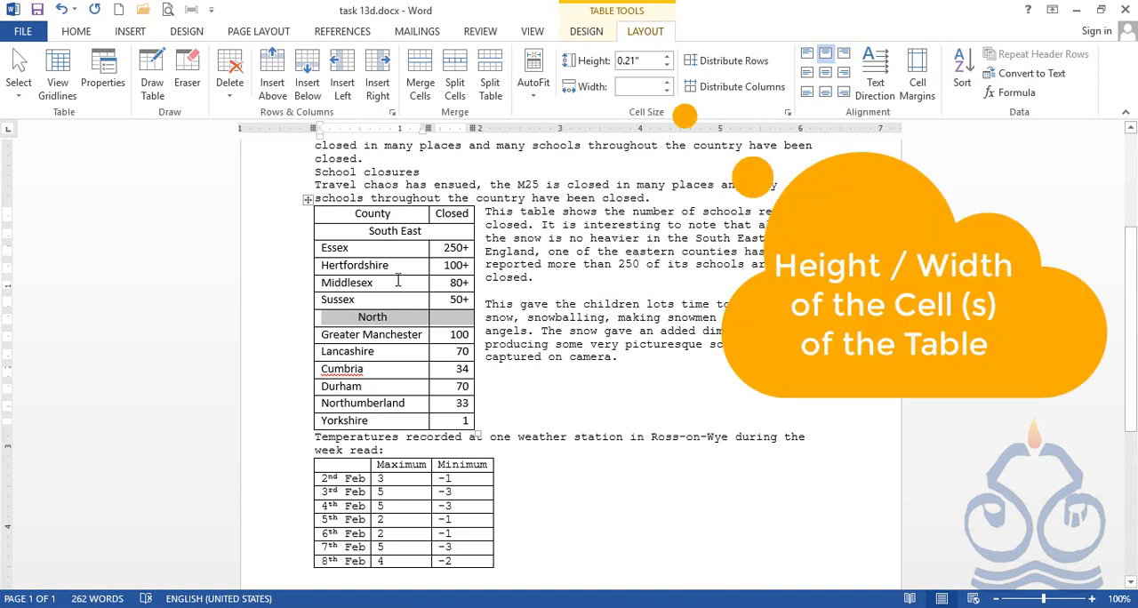
Set the height of the county table's header row to 0.42".
{"action": "left_click", "coordinate": [347, 213]}
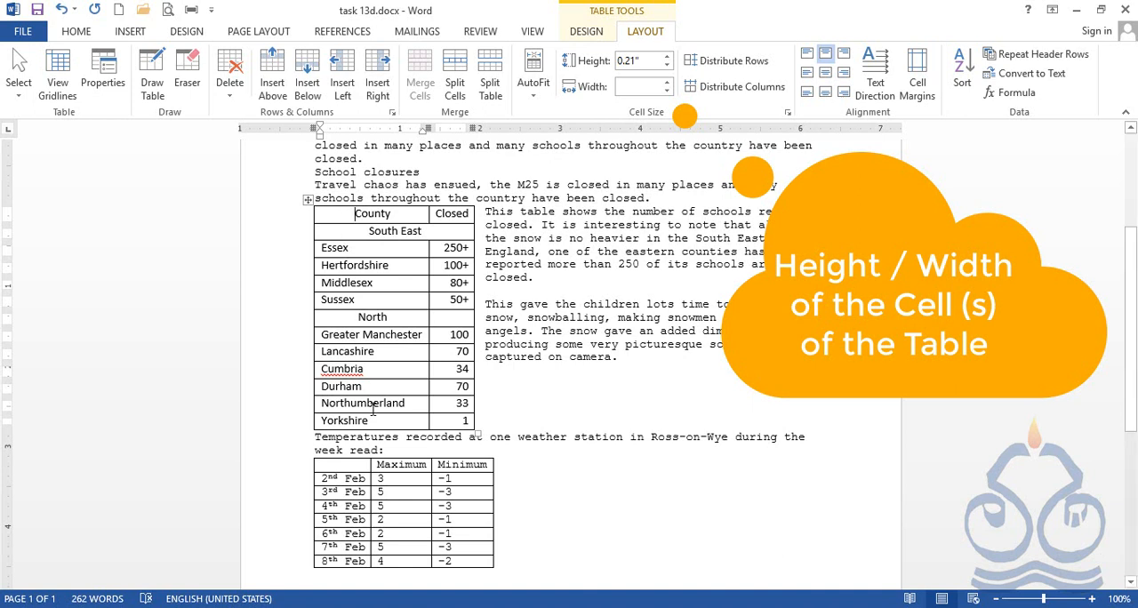
{"action": "left_click", "coordinate": [367, 252]}
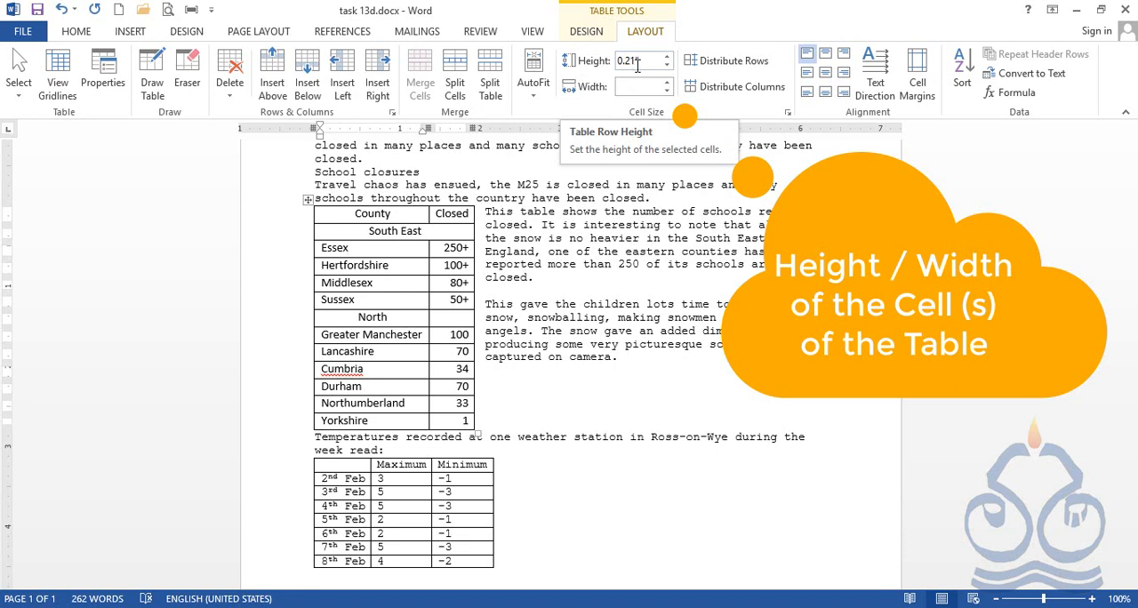
{"action": "left_click", "coordinate": [350, 214]}
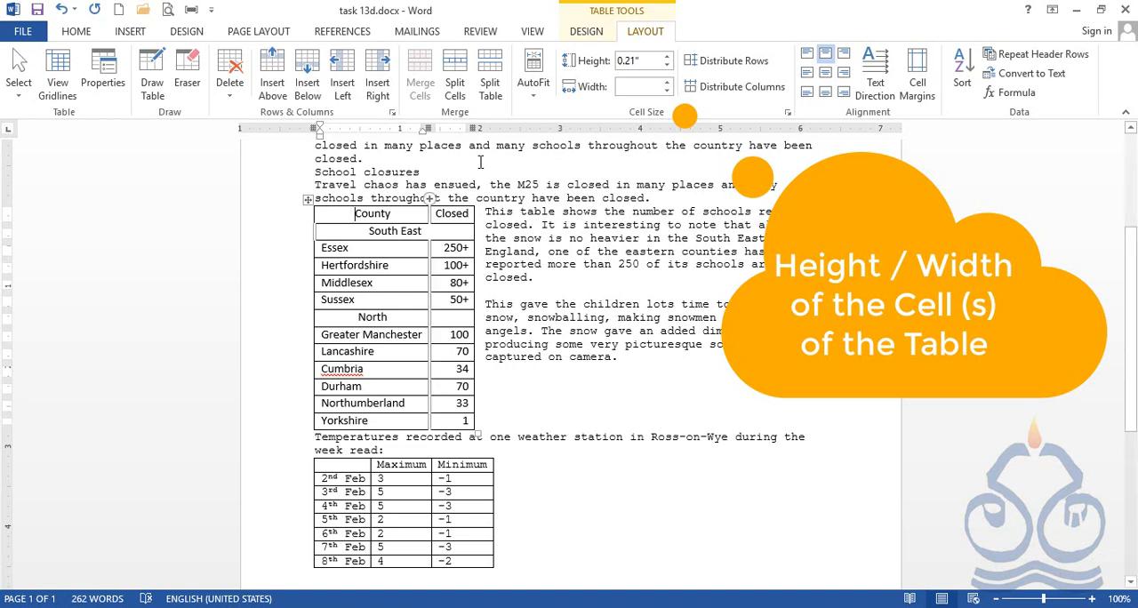
{"action": "left_click", "coordinate": [649, 60]}
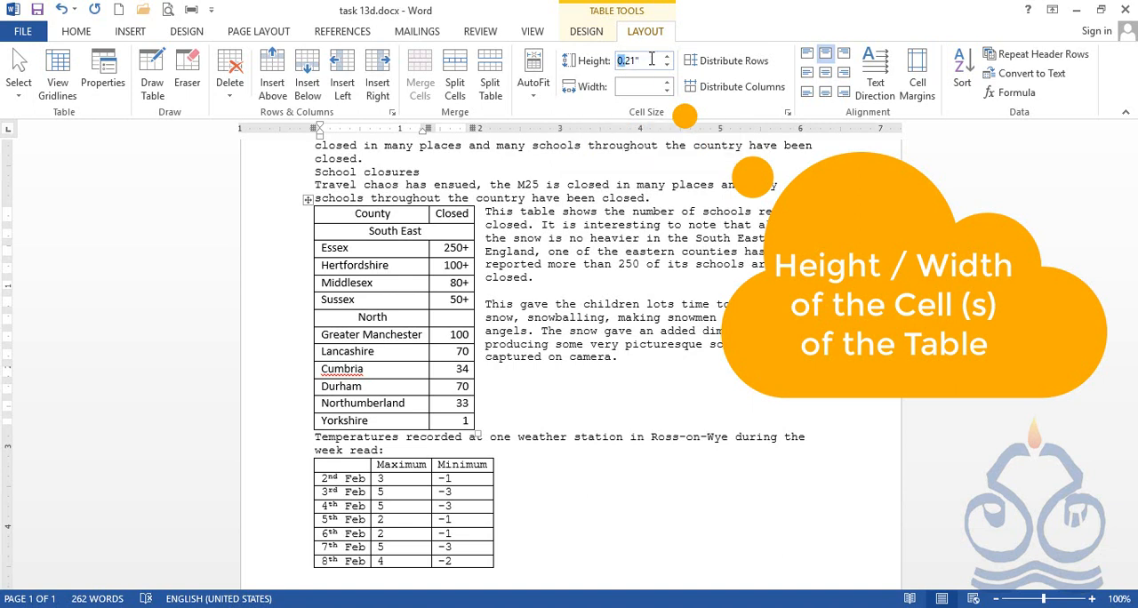
{"action": "type", "text": "0."}
{"action": "type", "text": "2"}
{"action": "key", "text": "Return"}
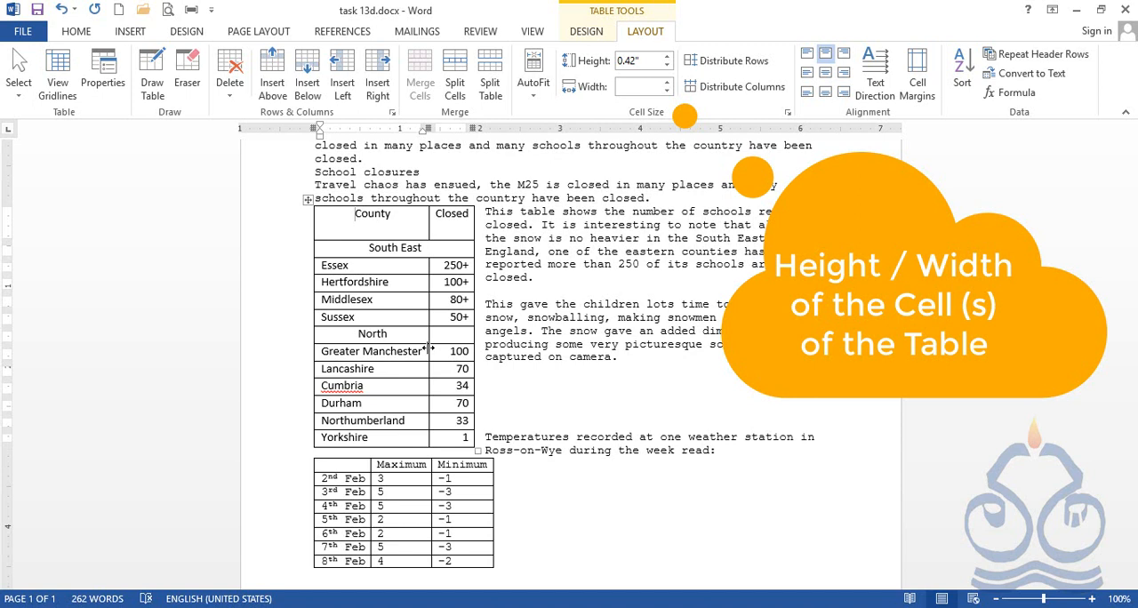
{"action": "left_click", "coordinate": [381, 266]}
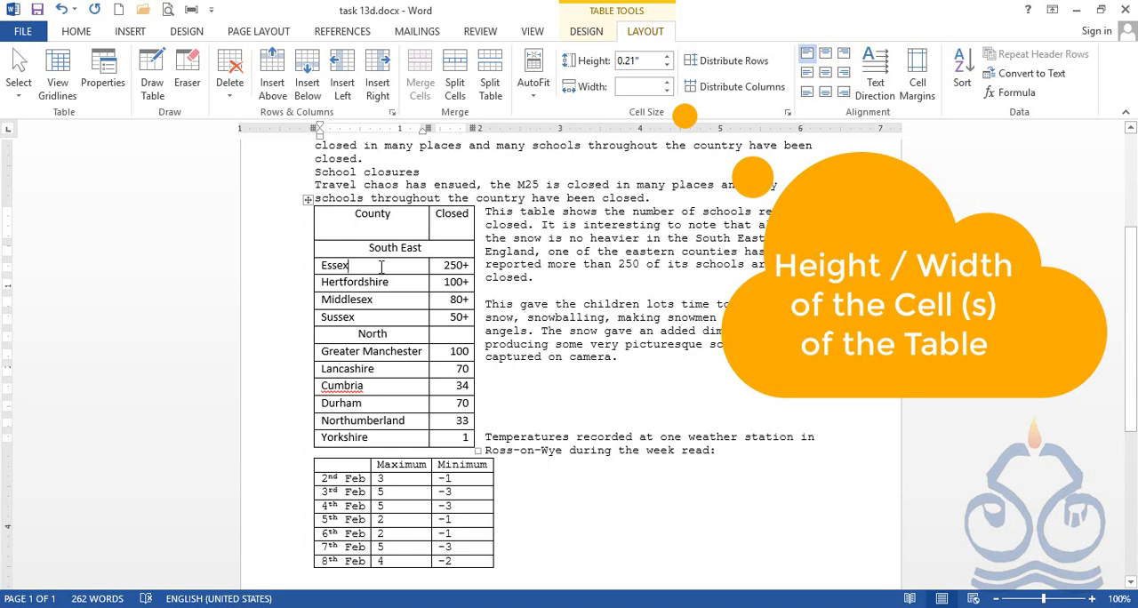
{"action": "left_click", "coordinate": [666, 83]}
Center the County and Closed header cells both horizontally and vertically, as the Task 13e instructions require.
{"action": "mouse_move", "coordinate": [825, 607]}
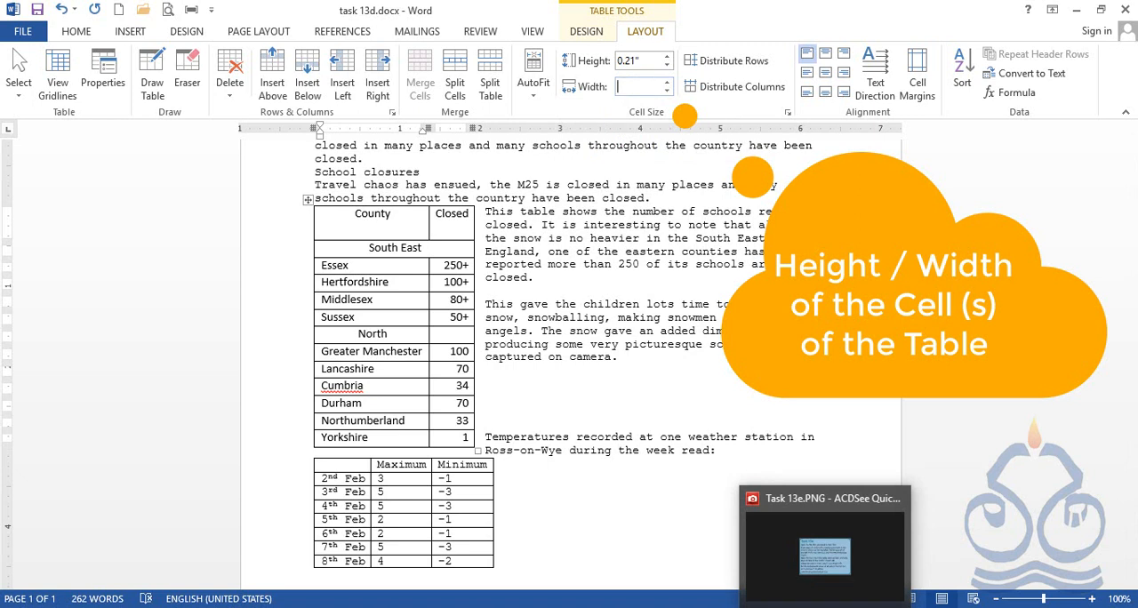
{"action": "left_click", "coordinate": [825, 555]}
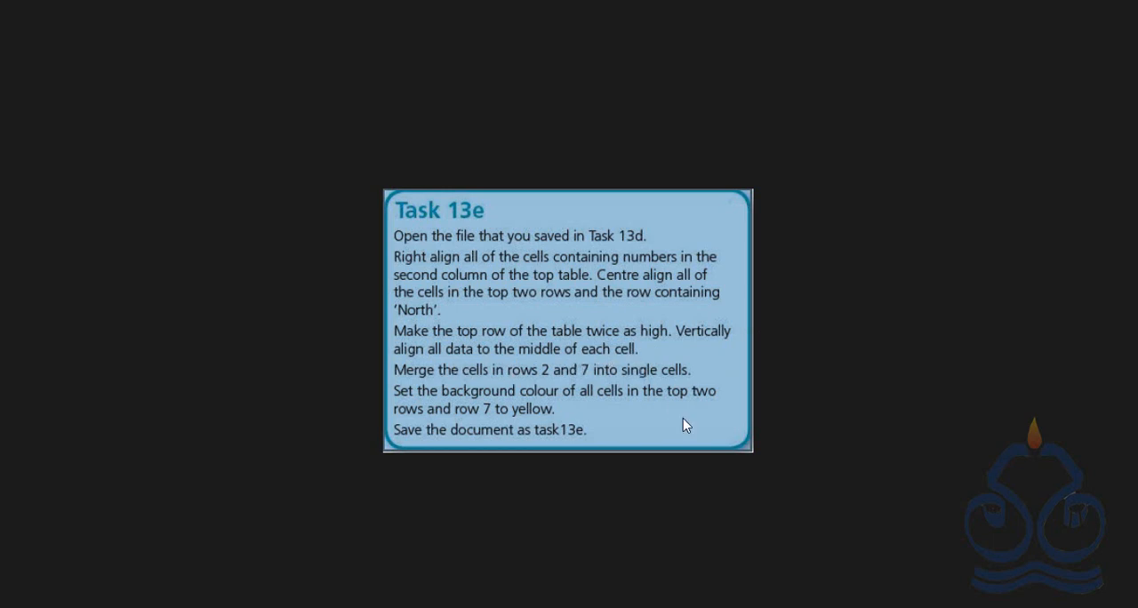
{"action": "key", "text": "alt+Tab"}
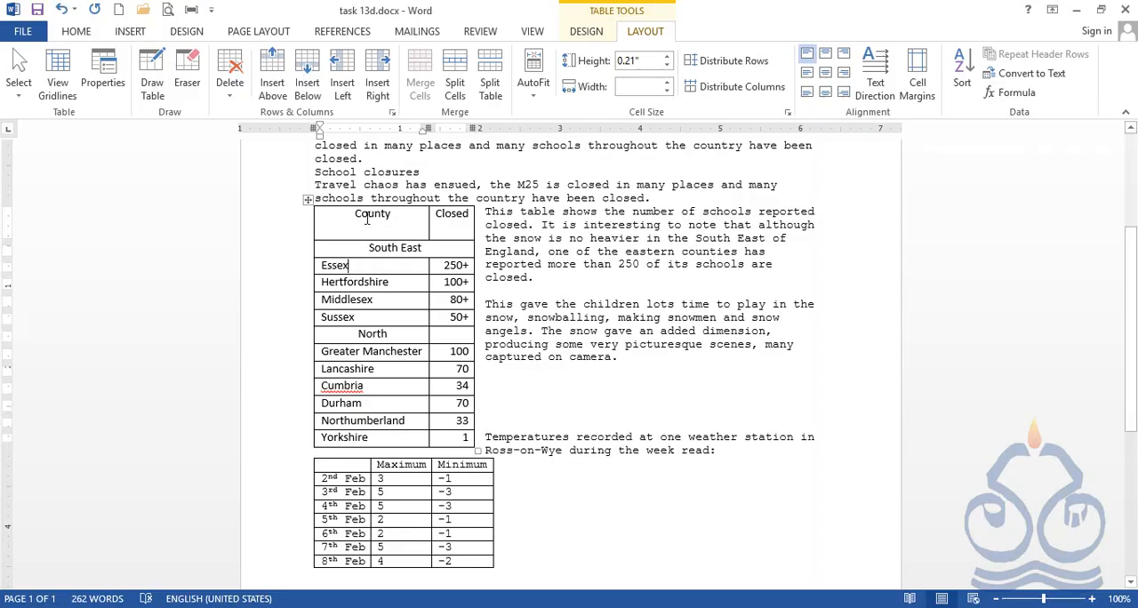
{"action": "left_click_drag", "start_coordinate": [373, 218], "coordinate": [465, 218]}
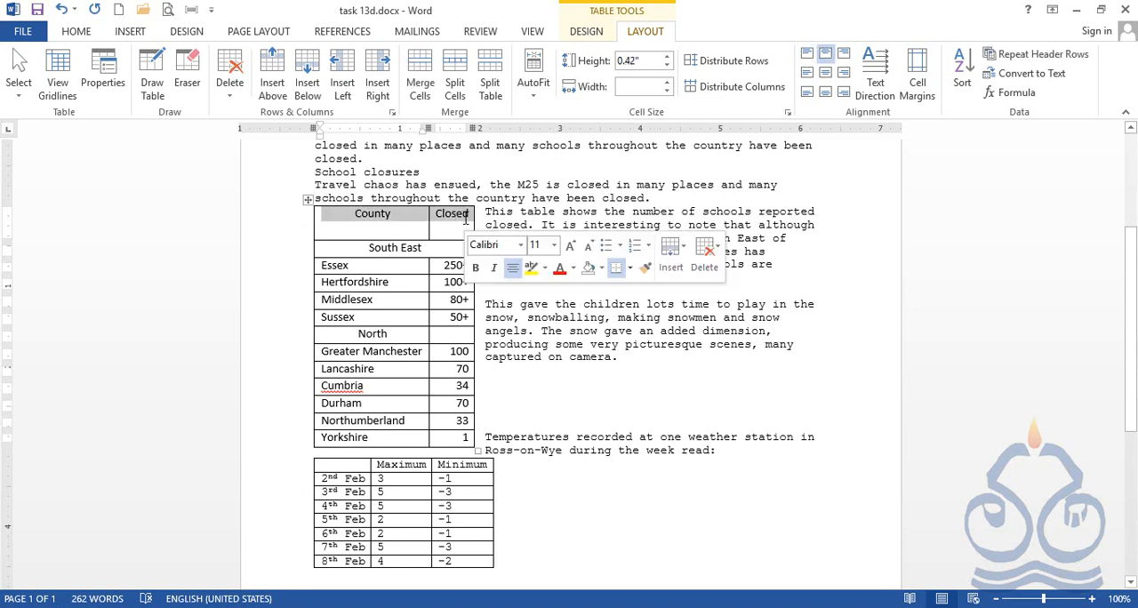
{"action": "left_click", "coordinate": [827, 79]}
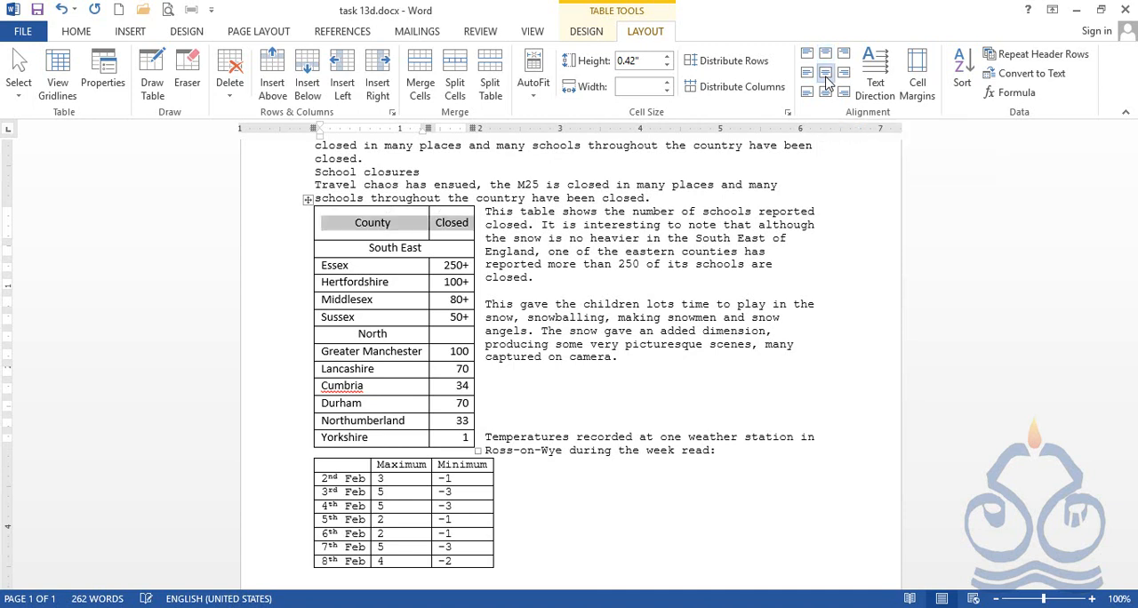
{"action": "left_click", "coordinate": [382, 226]}
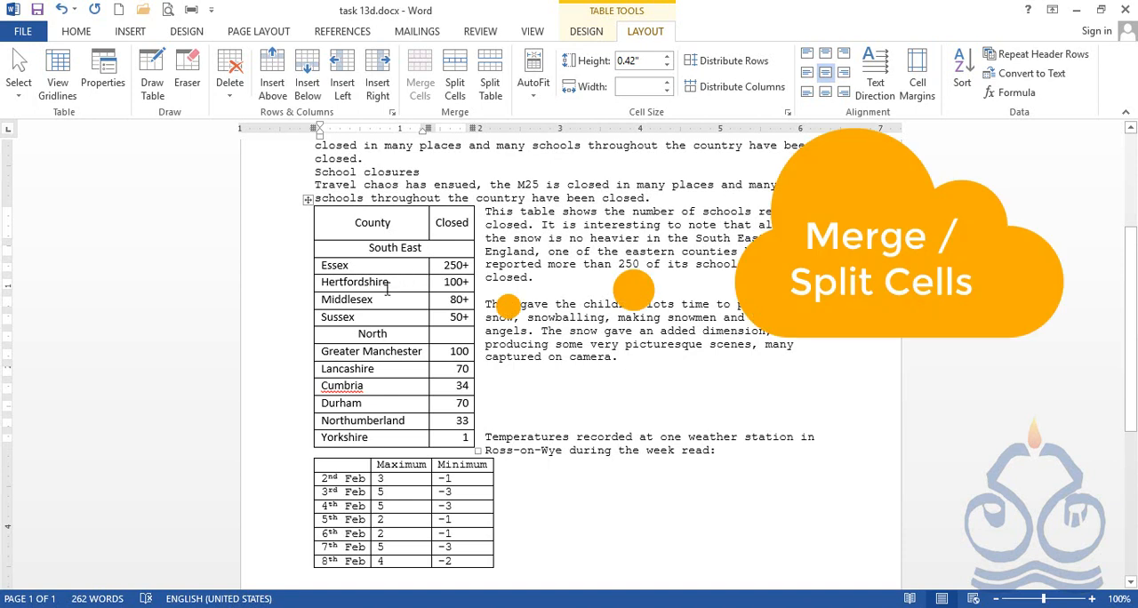
Merge the two cells of the North row in the county table into a single cell, following Task 13e.
{"action": "key", "text": "alt+Tab"}
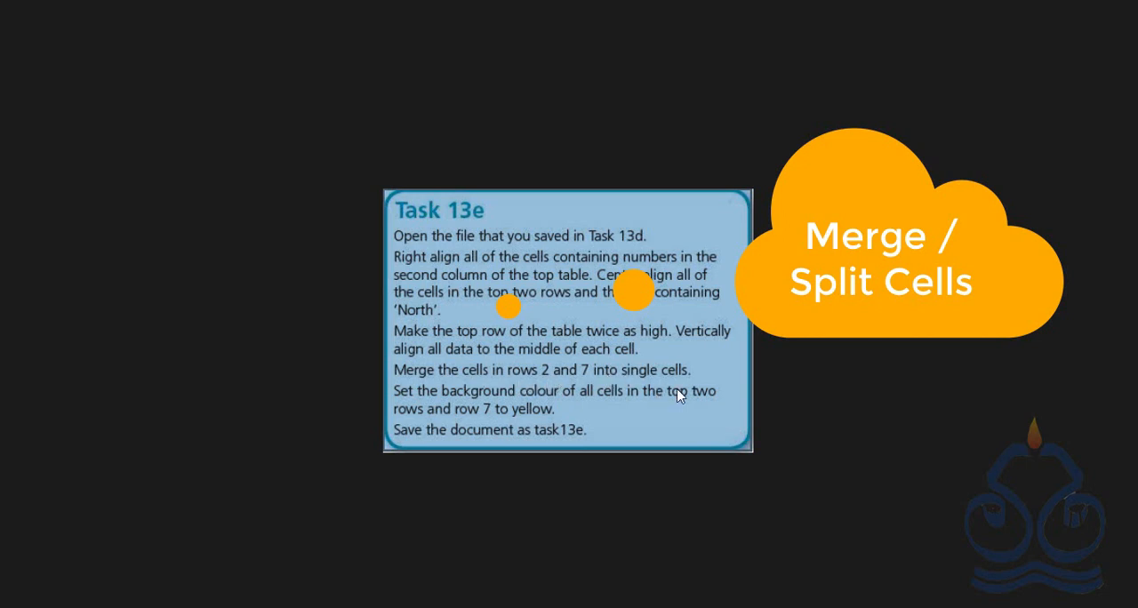
{"action": "key", "text": "alt+Tab"}
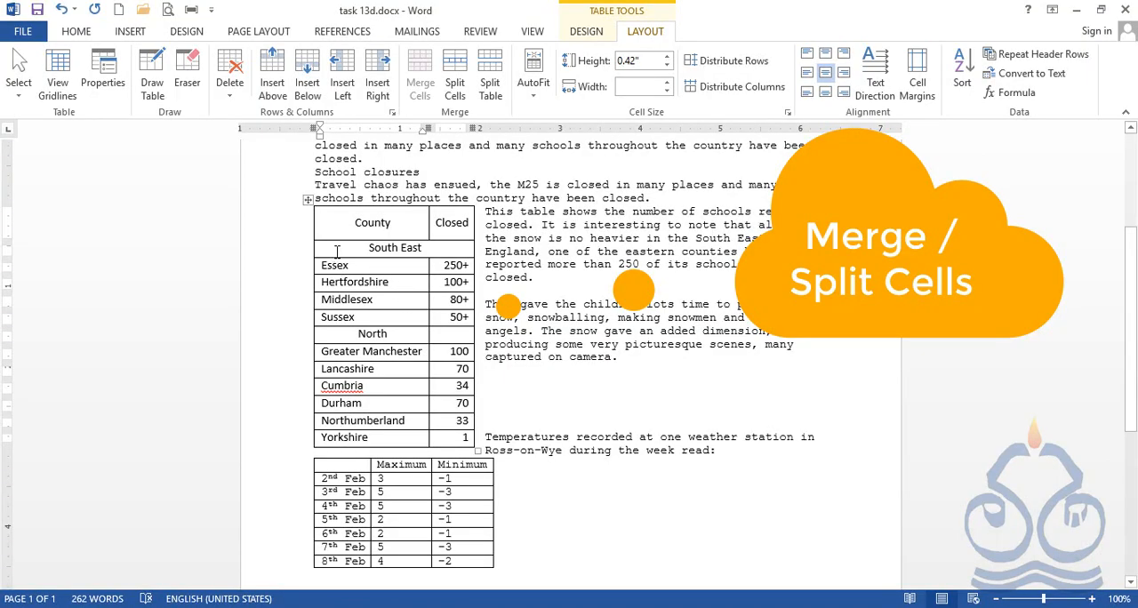
{"action": "left_click_drag", "start_coordinate": [341, 248], "coordinate": [447, 248]}
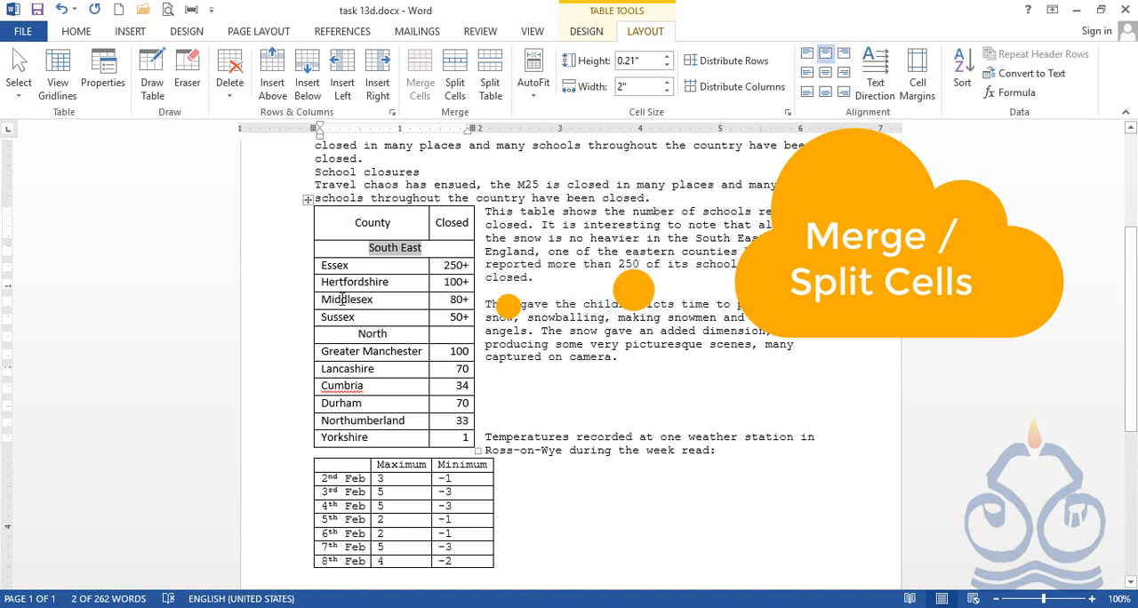
{"action": "left_click", "coordinate": [370, 253]}
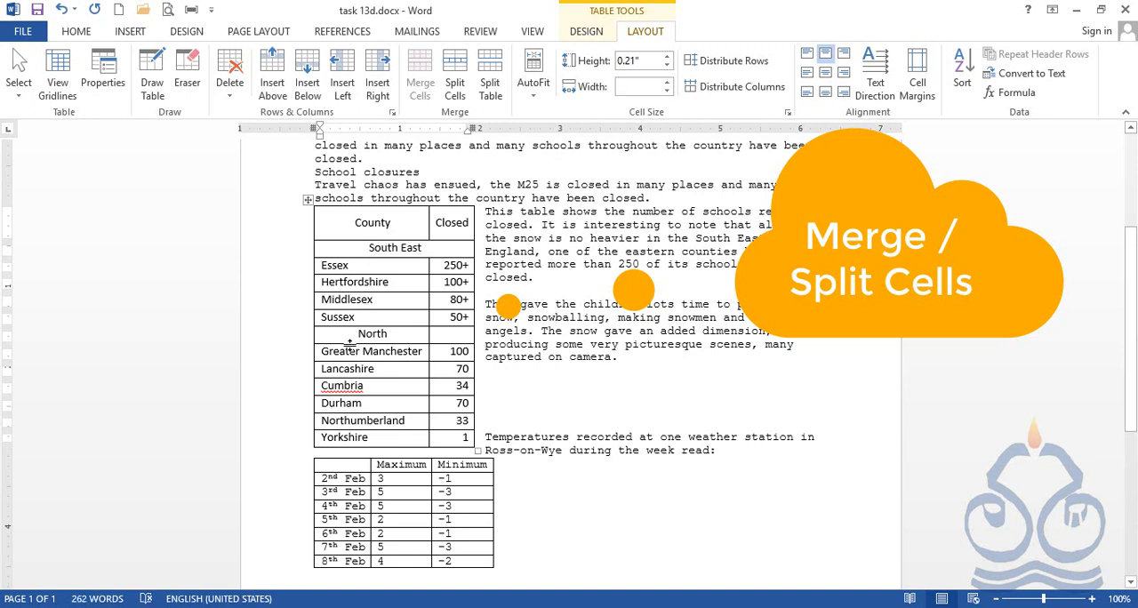
{"action": "left_click_drag", "start_coordinate": [350, 334], "coordinate": [451, 334]}
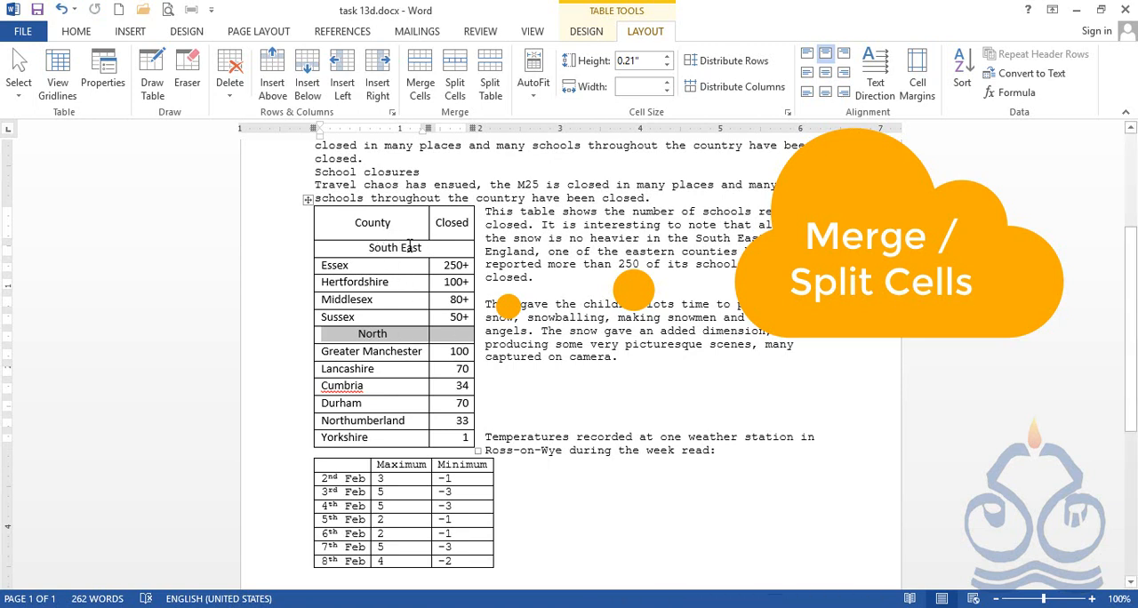
{"action": "right_click", "coordinate": [408, 338]}
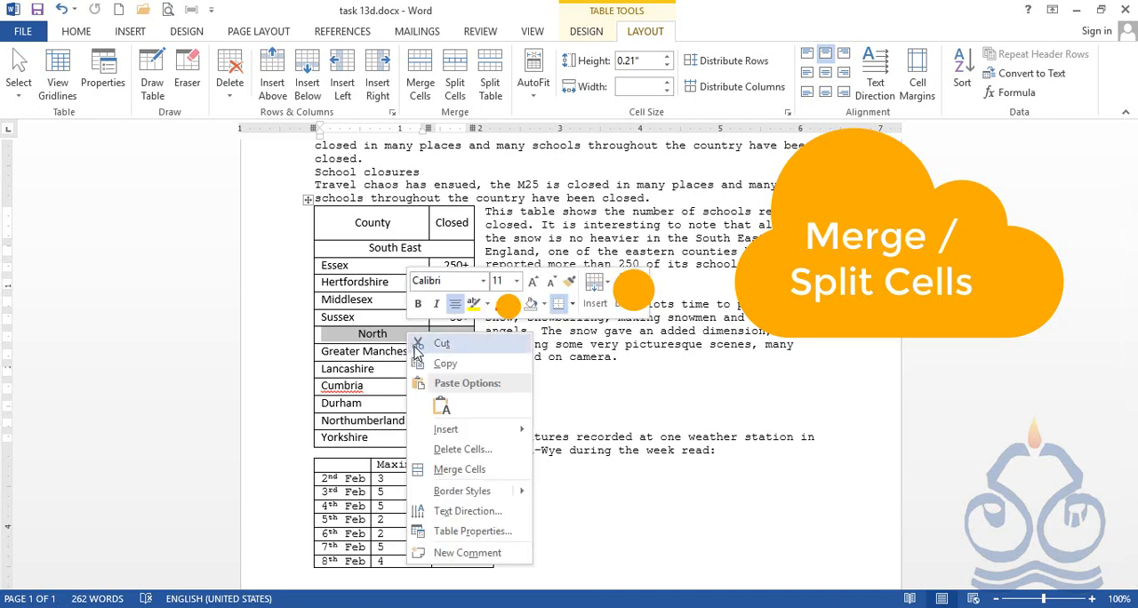
{"action": "left_click", "coordinate": [461, 471]}
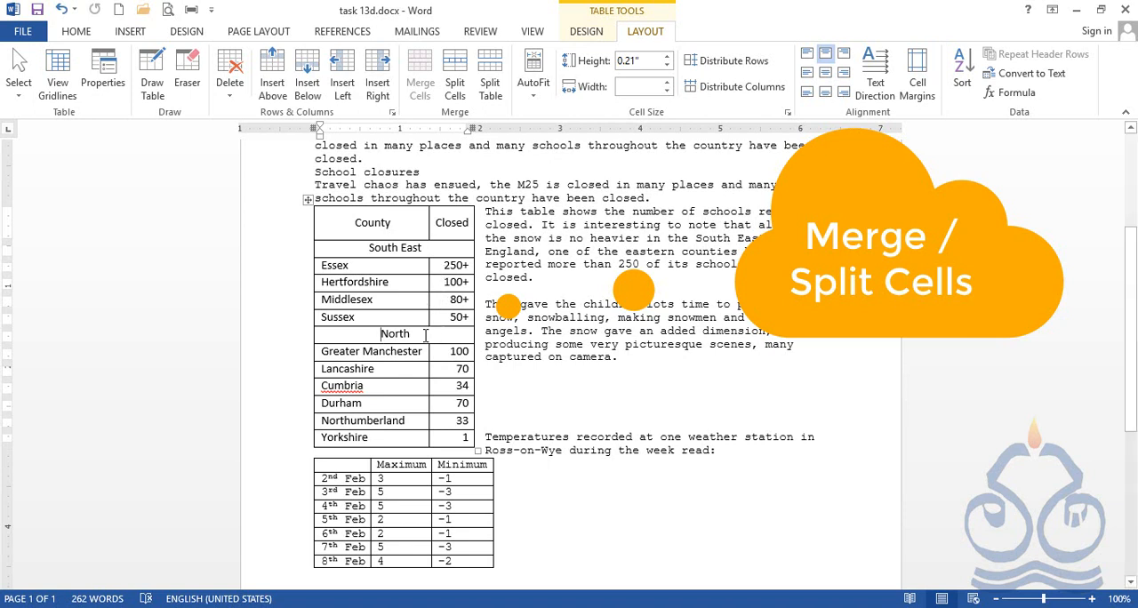
Split the merged North cell of the county table into four columns and one row.
{"action": "right_click", "coordinate": [425, 334]}
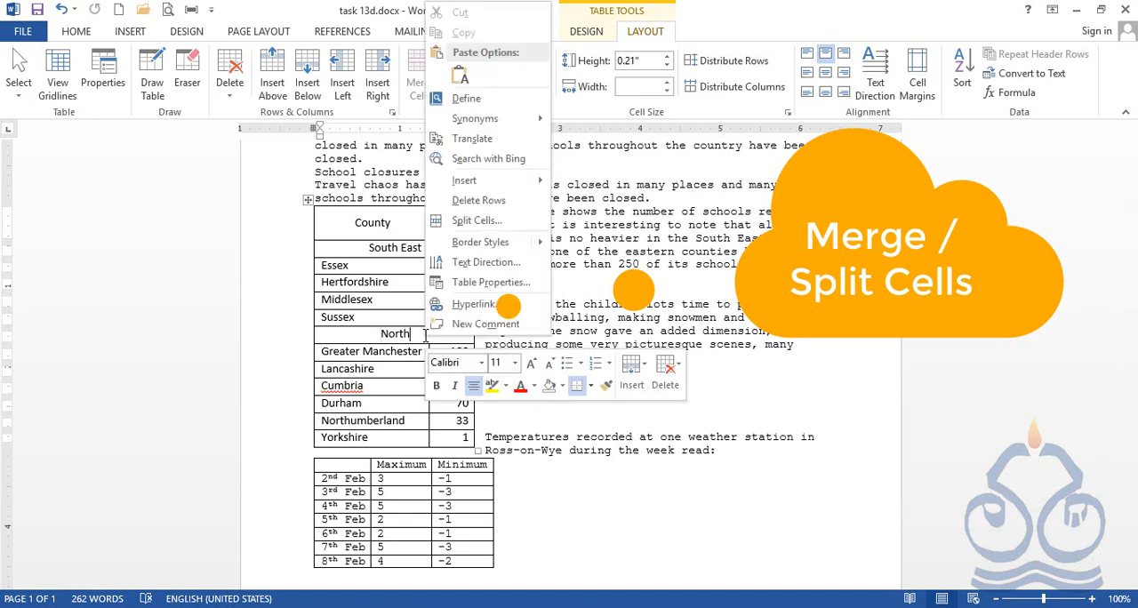
{"action": "left_click", "coordinate": [500, 228]}
{"action": "left_click_drag", "start_coordinate": [423, 304], "coordinate": [592, 311]}
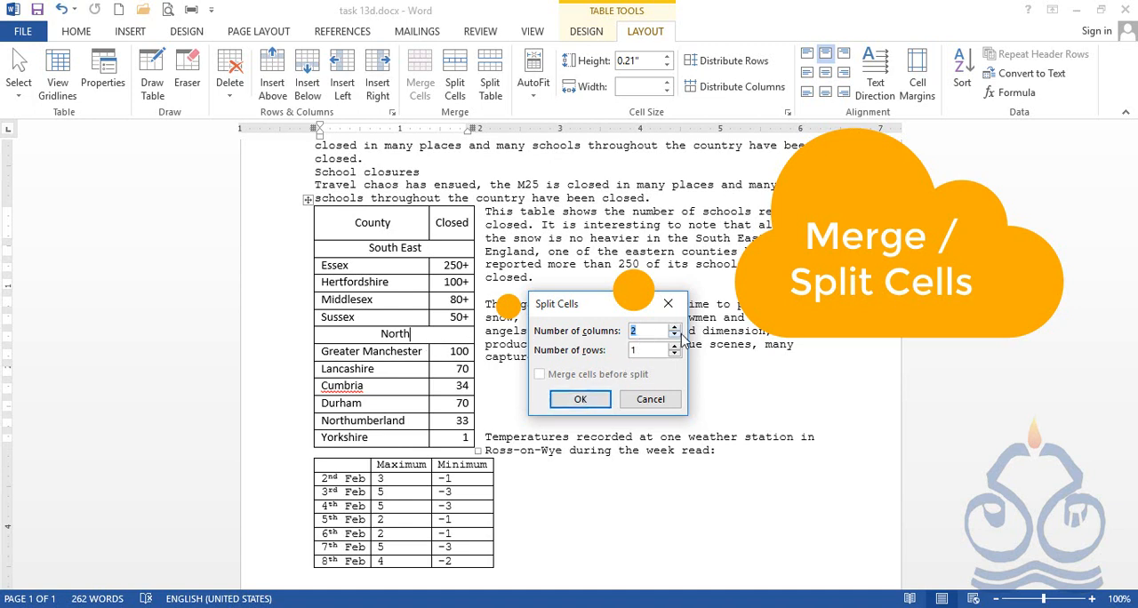
{"action": "left_click", "coordinate": [675, 327]}
{"action": "left_click", "coordinate": [589, 400]}
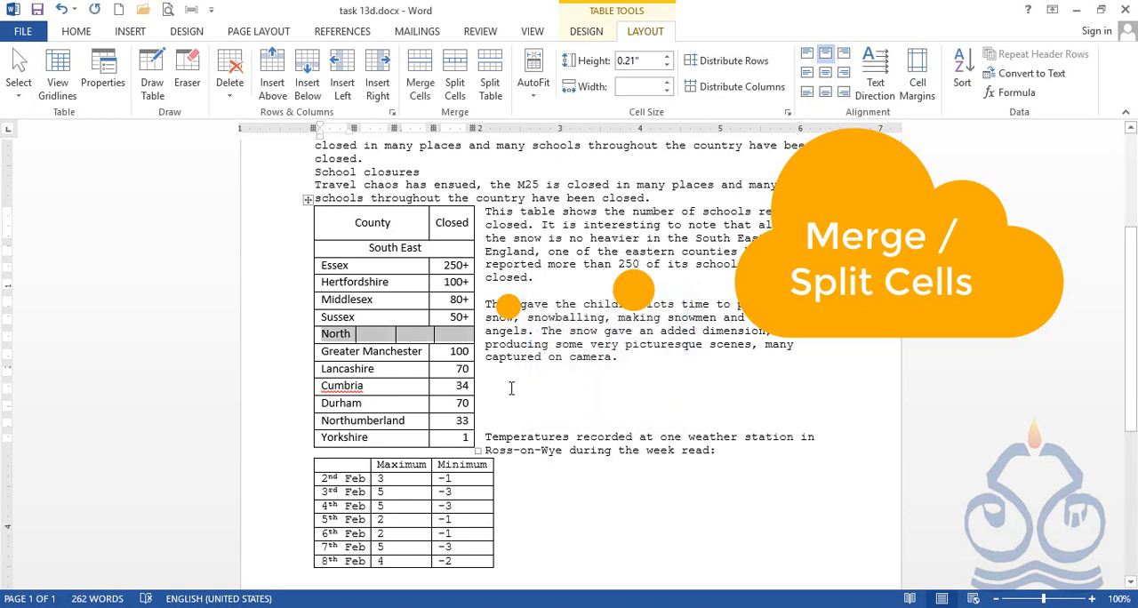
{"action": "left_click", "coordinate": [376, 334]}
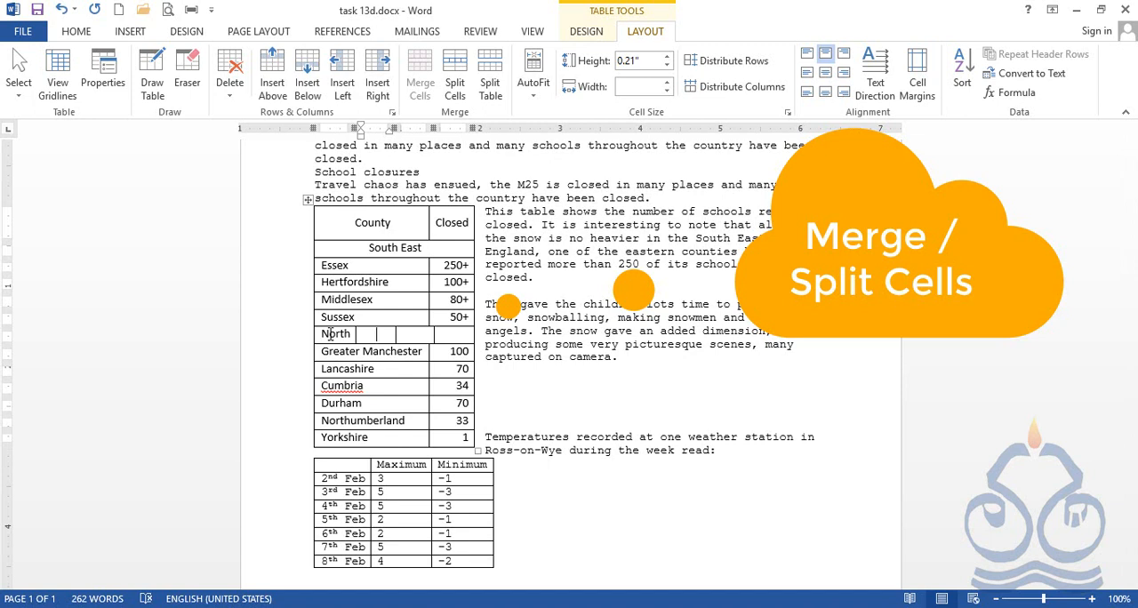
Merge the four cells of the North row back into one cell.
{"action": "left_click_drag", "start_coordinate": [345, 334], "coordinate": [458, 338]}
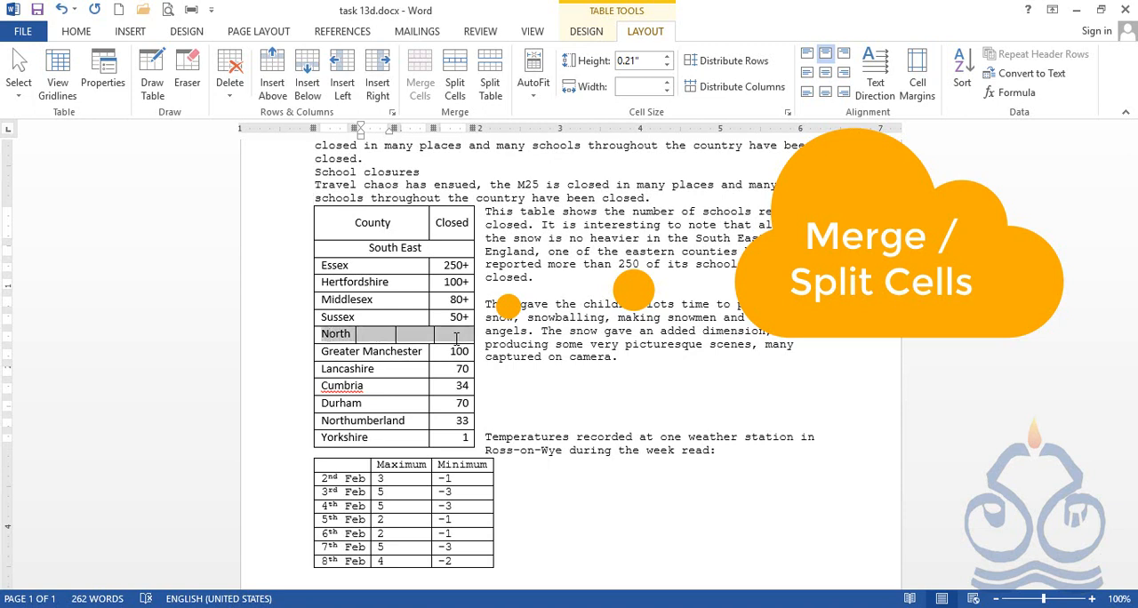
{"action": "right_click", "coordinate": [381, 339]}
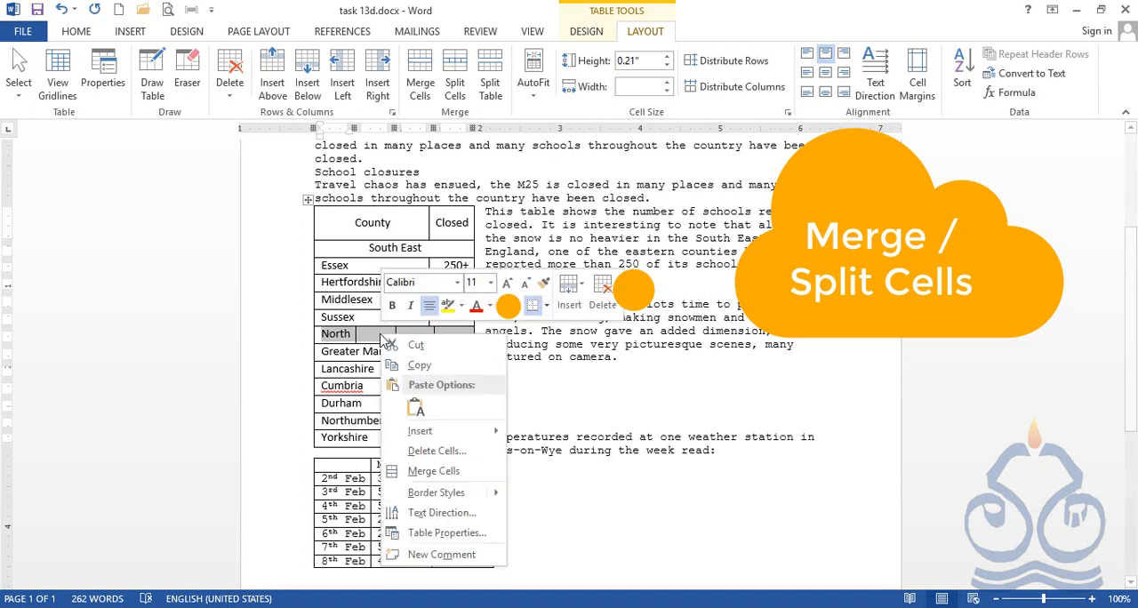
{"action": "left_click", "coordinate": [425, 471]}
{"action": "left_click", "coordinate": [444, 347]}
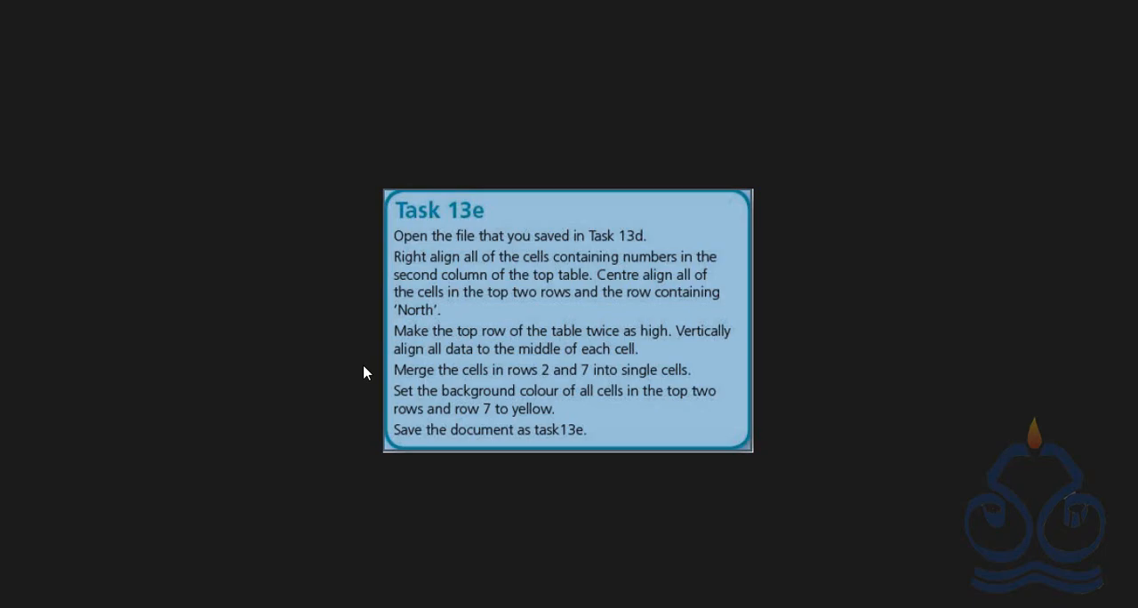
Shade the top two rows of the county table, County/Closed and South East, with the standard yellow.
{"action": "key", "text": "alt+Tab"}
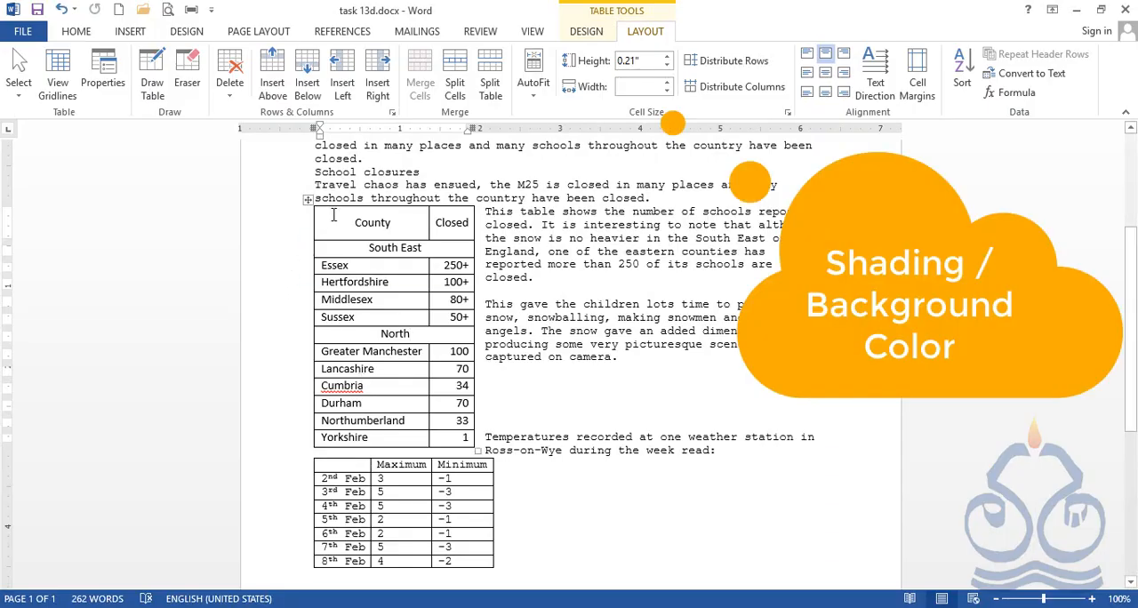
{"action": "left_click_drag", "start_coordinate": [356, 221], "coordinate": [470, 248]}
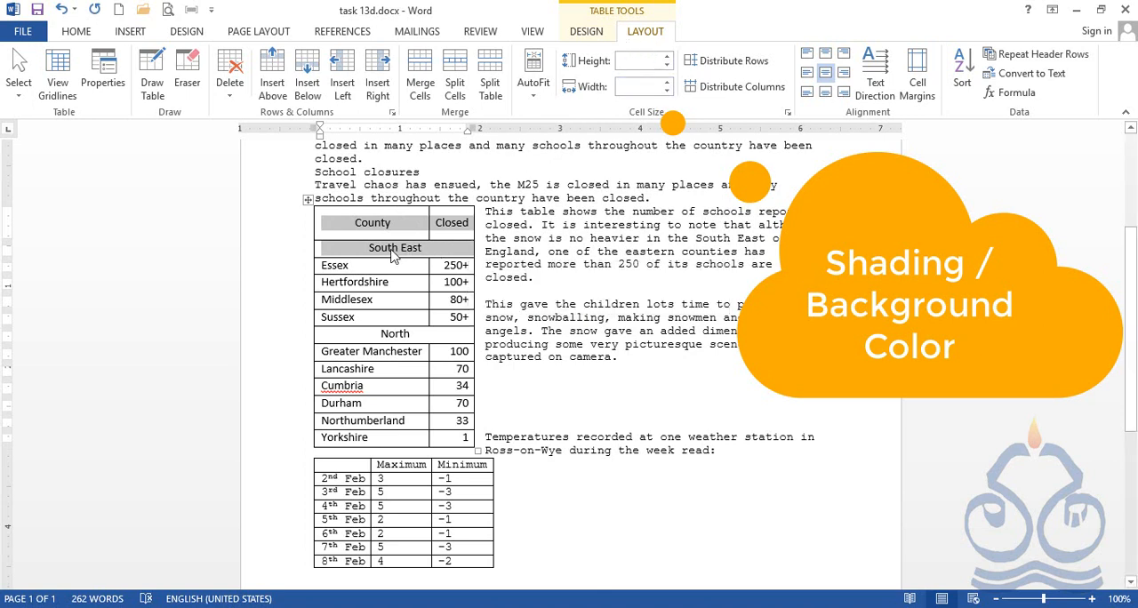
{"action": "left_click", "coordinate": [586, 32]}
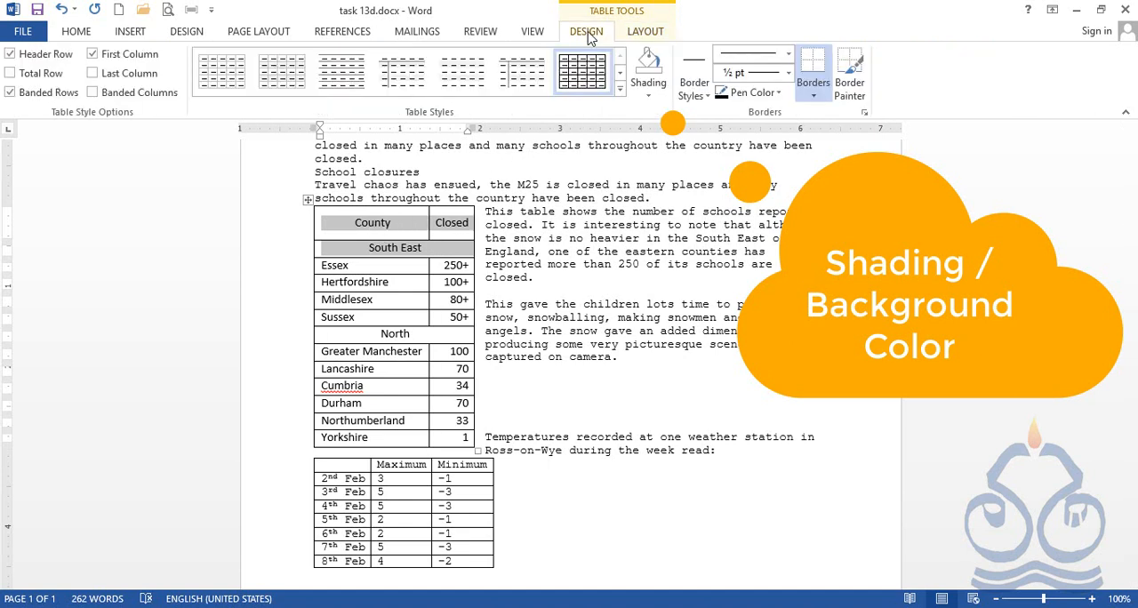
{"action": "left_click", "coordinate": [649, 99]}
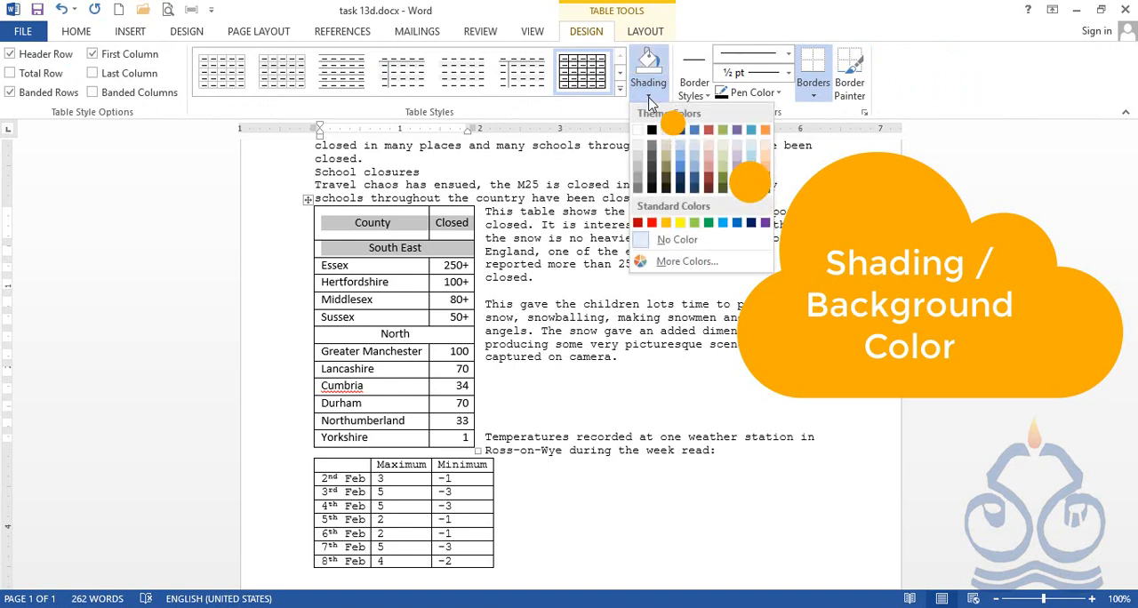
{"action": "left_click", "coordinate": [680, 223]}
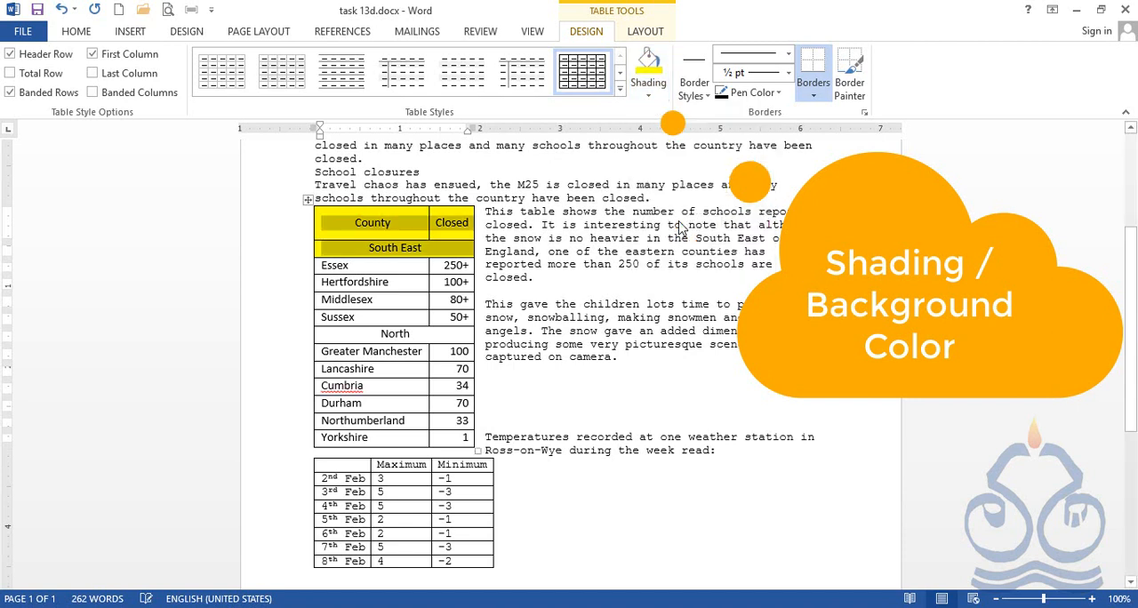
{"action": "left_click", "coordinate": [418, 266]}
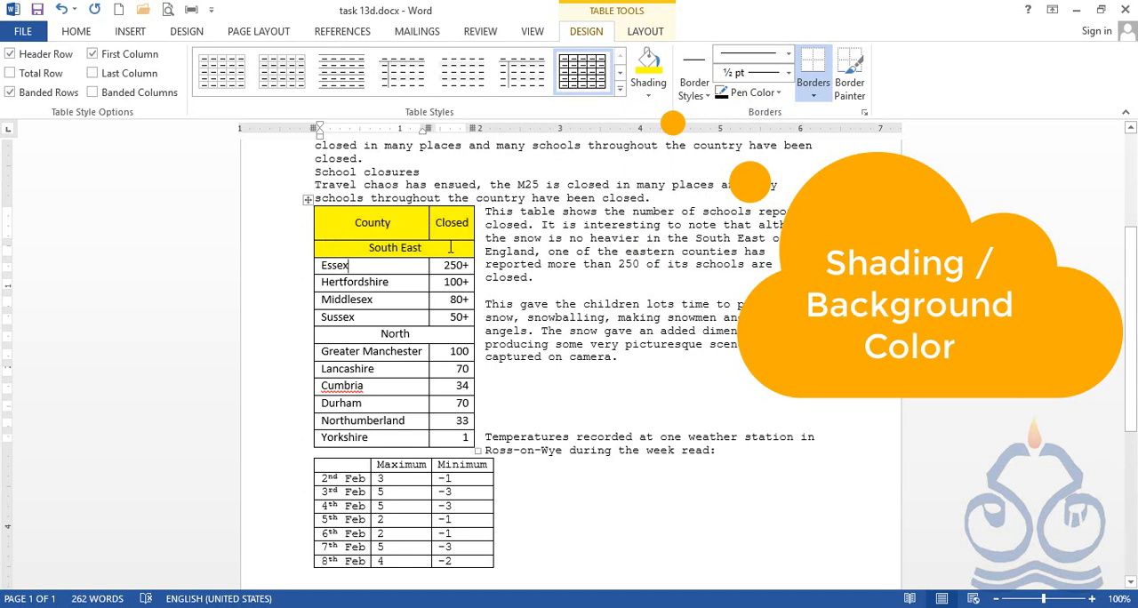
Try the standard yellow shading on the North row and undo it.
{"action": "left_click", "coordinate": [353, 335]}
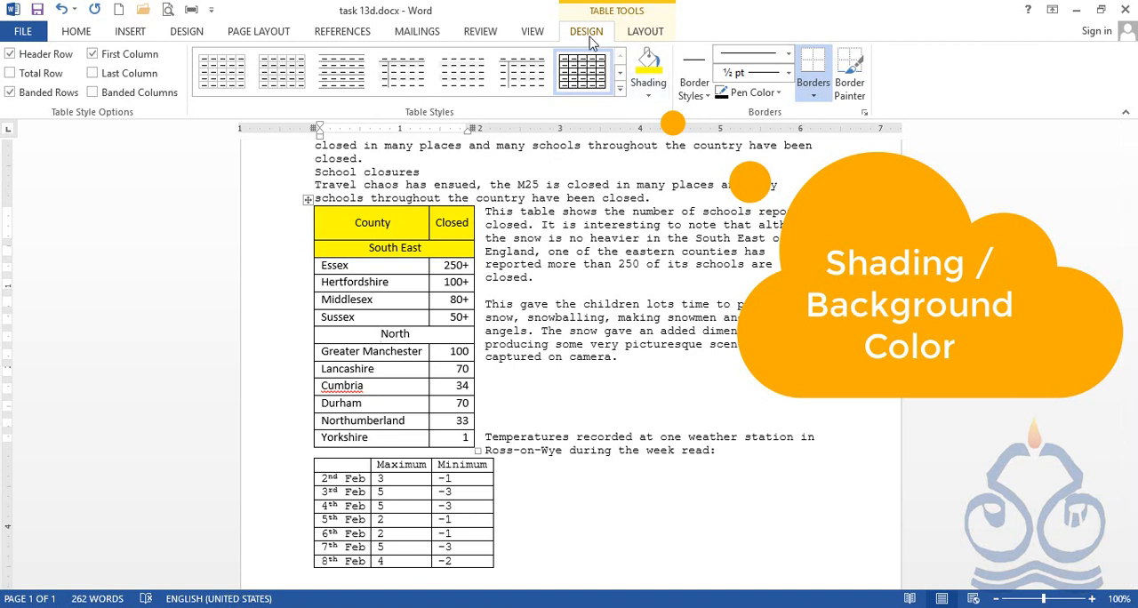
{"action": "left_click", "coordinate": [648, 98]}
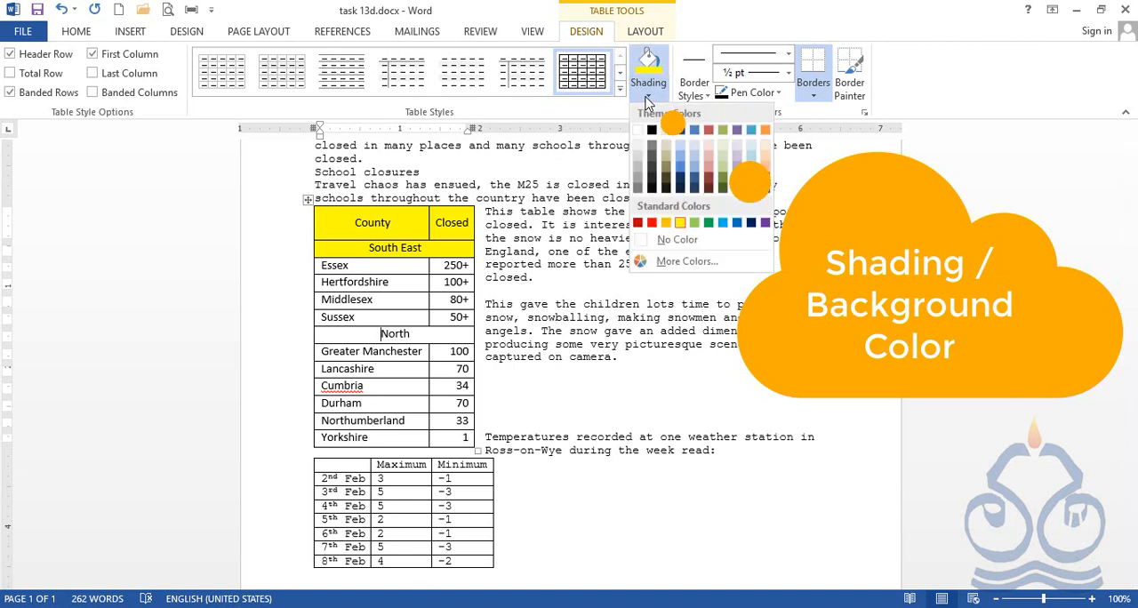
{"action": "left_click", "coordinate": [680, 223]}
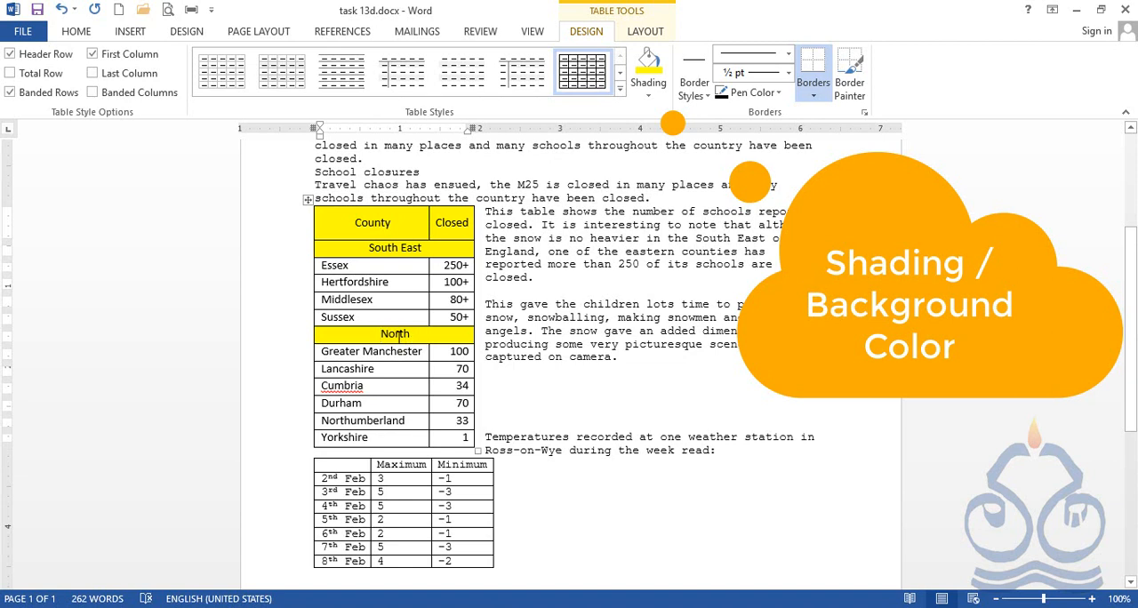
{"action": "key", "text": "ctrl+z"}
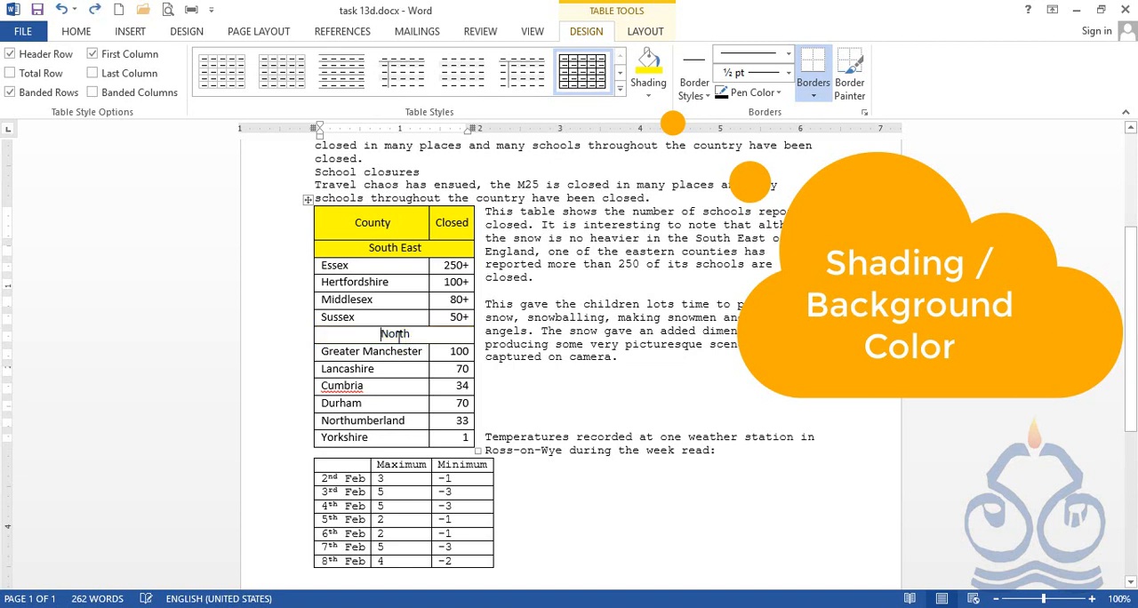
Apply the current yellow shading to the North row of the county table.
{"action": "left_click", "coordinate": [652, 99]}
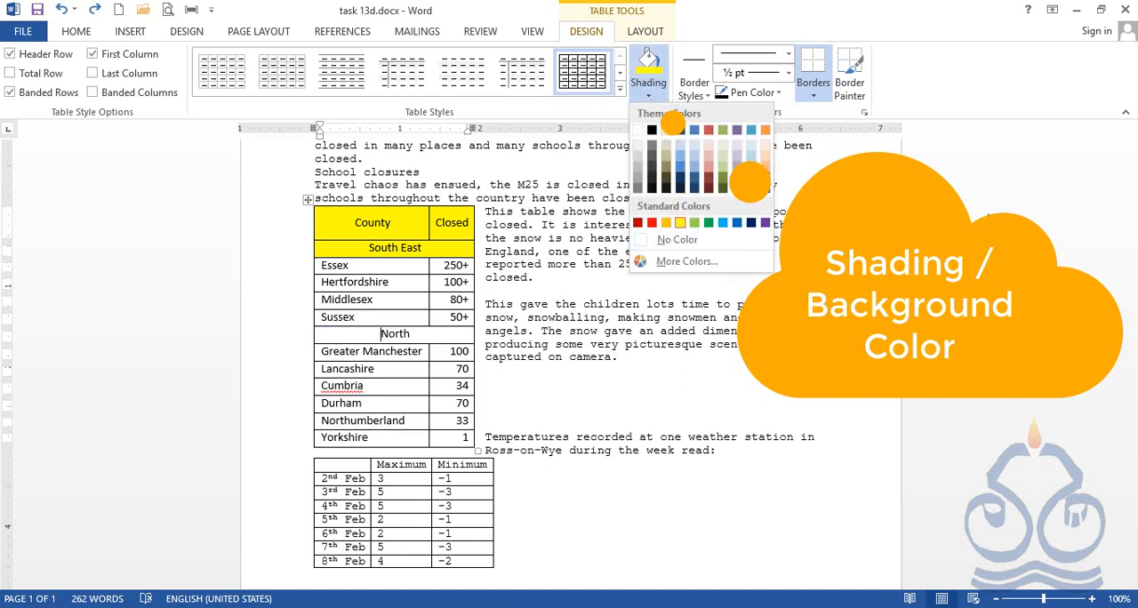
{"action": "left_click", "coordinate": [725, 290]}
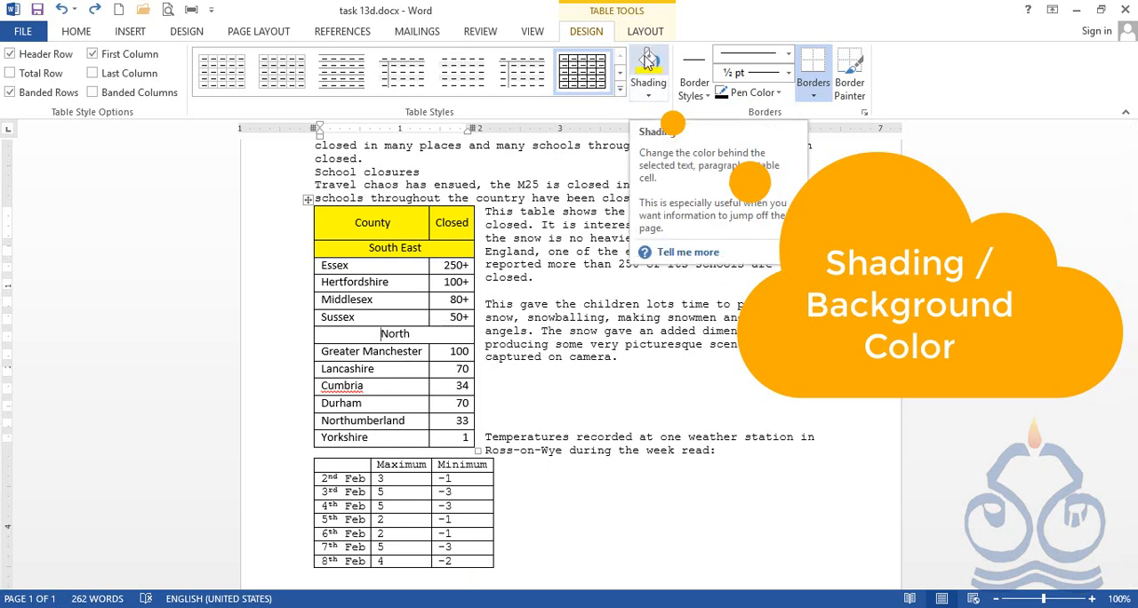
{"action": "left_click", "coordinate": [648, 64]}
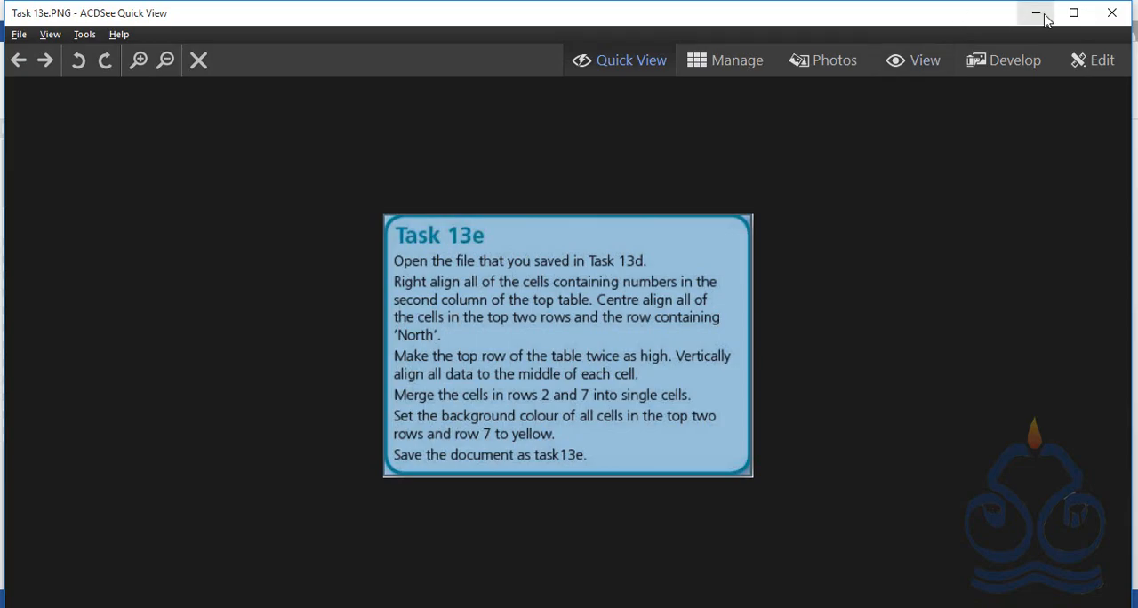
Return from the task image to the Word document and save a copy as task 13e in the Chapter13 folder.
{"action": "left_click", "coordinate": [1036, 10]}
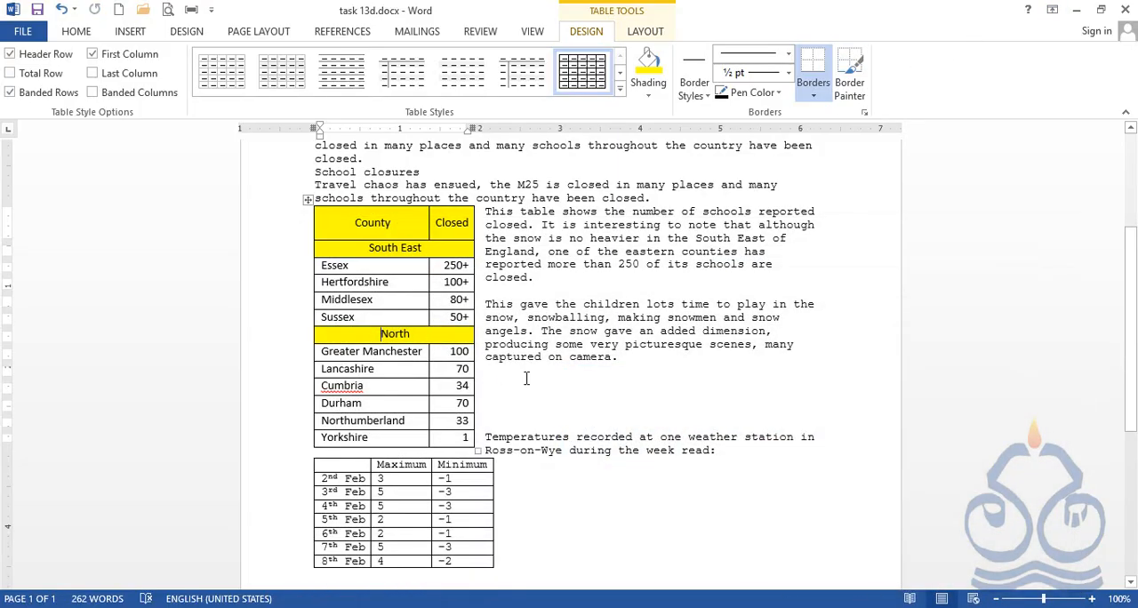
{"action": "left_click", "coordinate": [24, 31]}
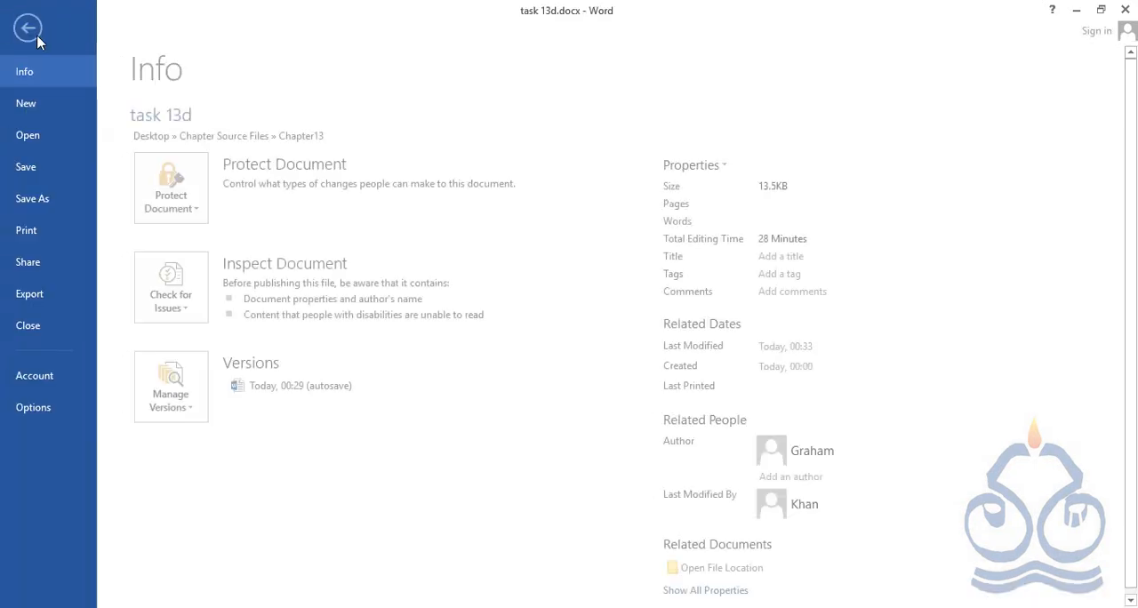
{"action": "left_click", "coordinate": [63, 195]}
{"action": "left_click", "coordinate": [508, 187]}
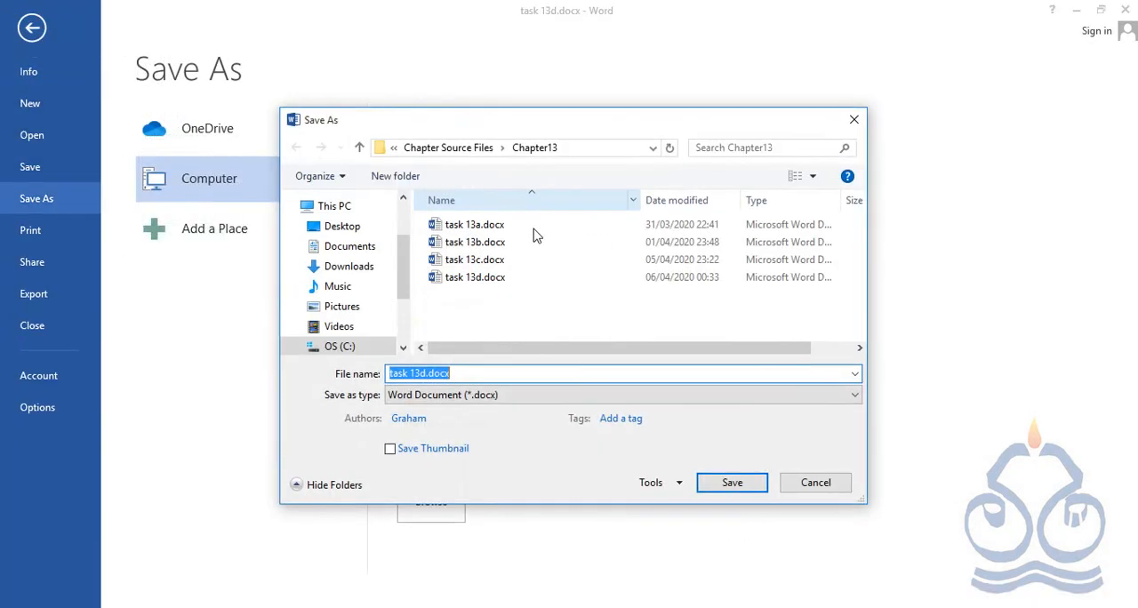
{"action": "left_click", "coordinate": [486, 373]}
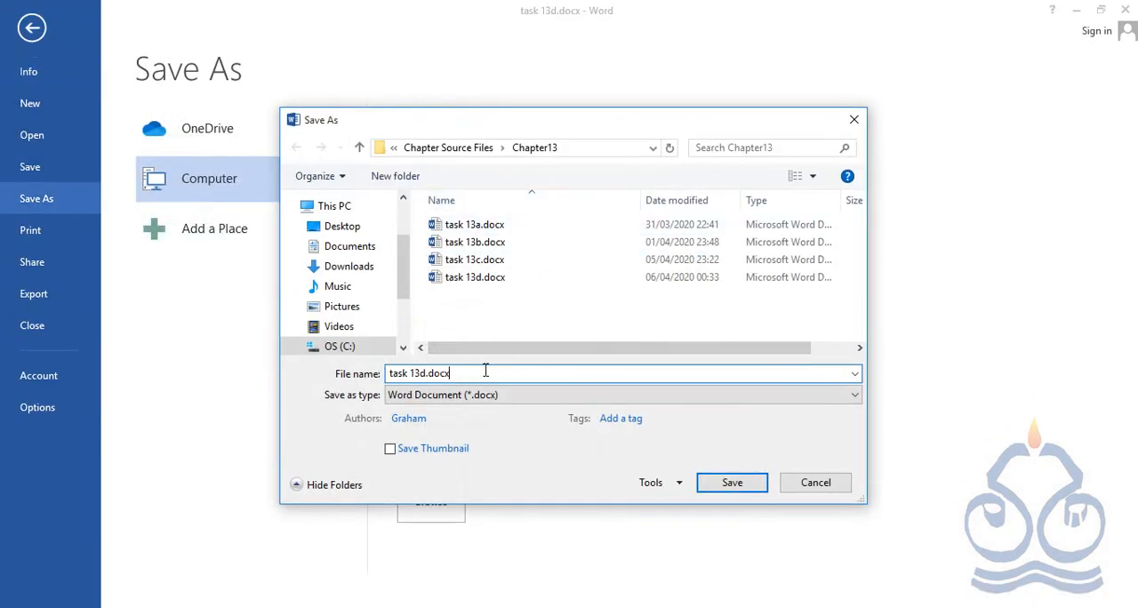
{"action": "key", "text": "BackSpace"}
{"action": "key", "text": "BackSpace"}
{"action": "key", "text": "BackSpace"}
{"action": "key", "text": "BackSpace"}
{"action": "key", "text": "BackSpace"}
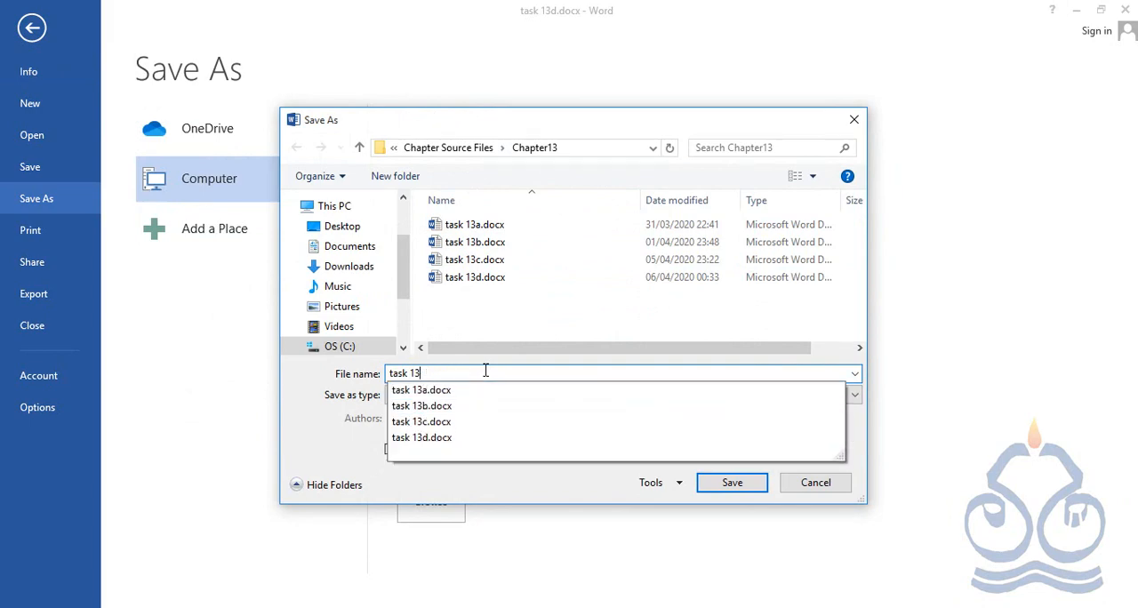
{"action": "type", "text": "e"}
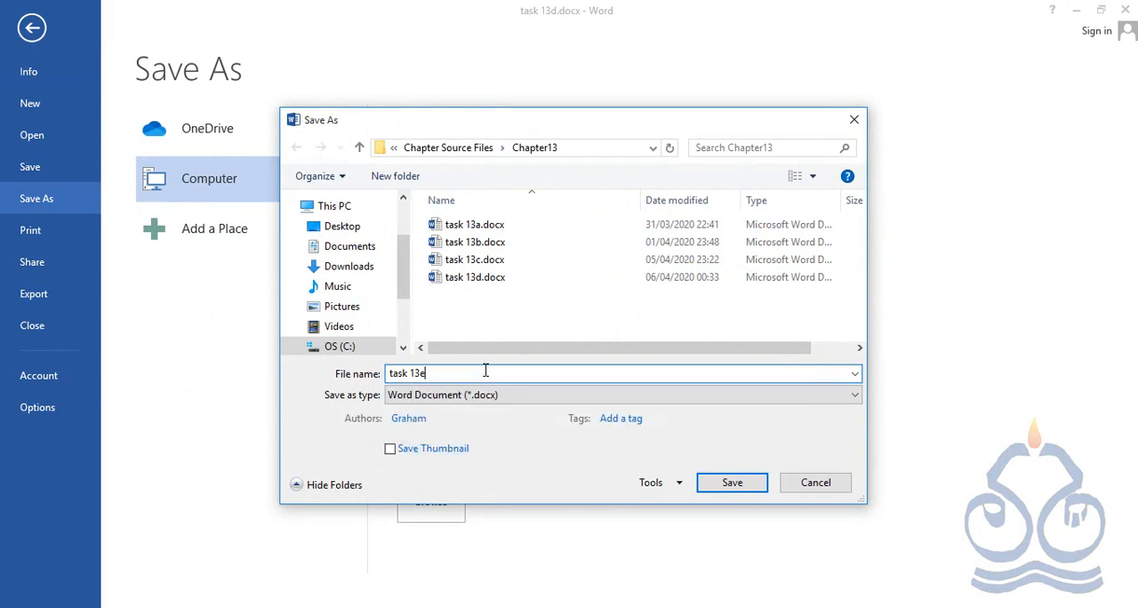
{"action": "key", "text": "Return"}
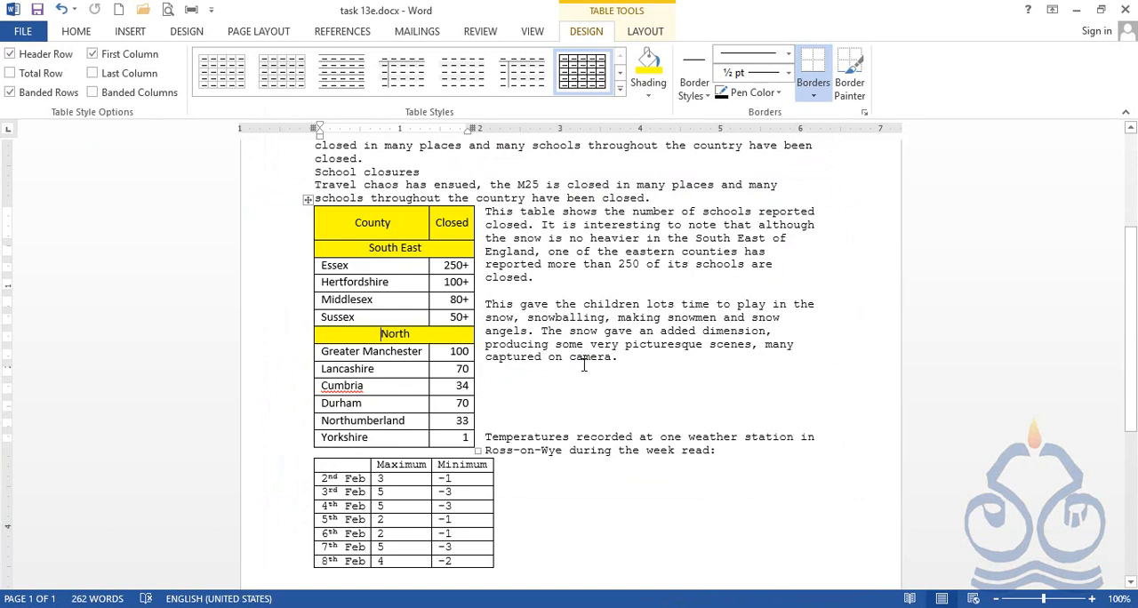
{"action": "left_click", "coordinate": [862, 607]}
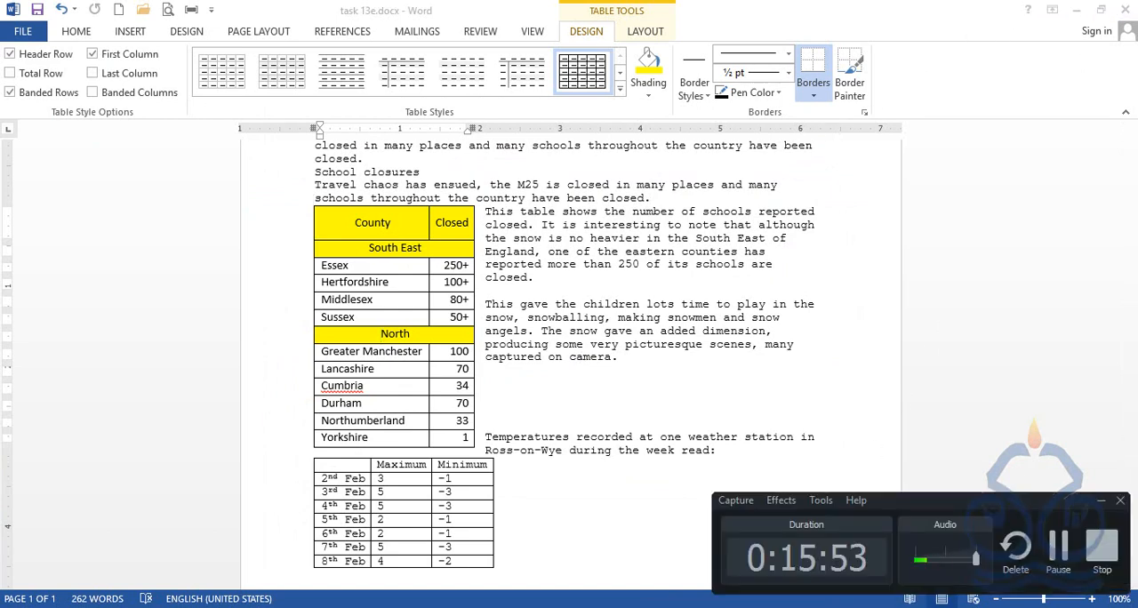